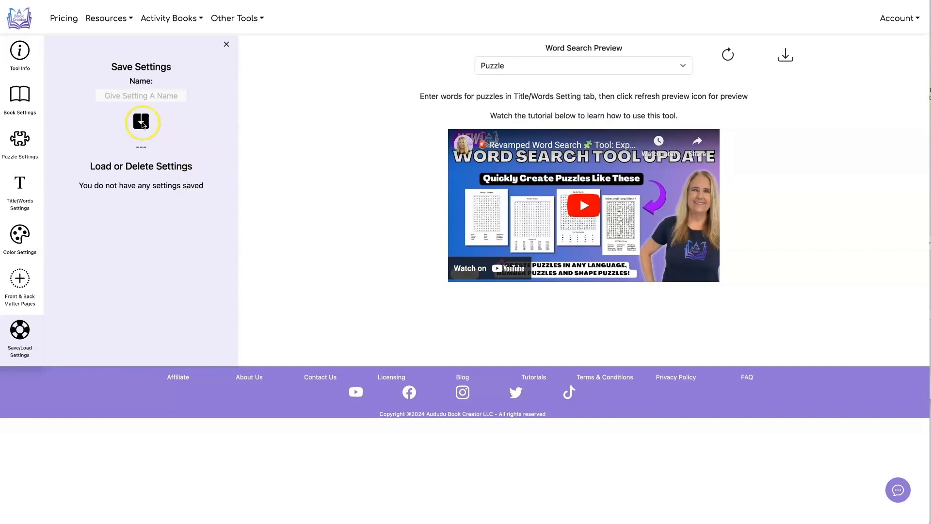
- Set the number of answers per page to 2 in the book settings
click(19, 96)
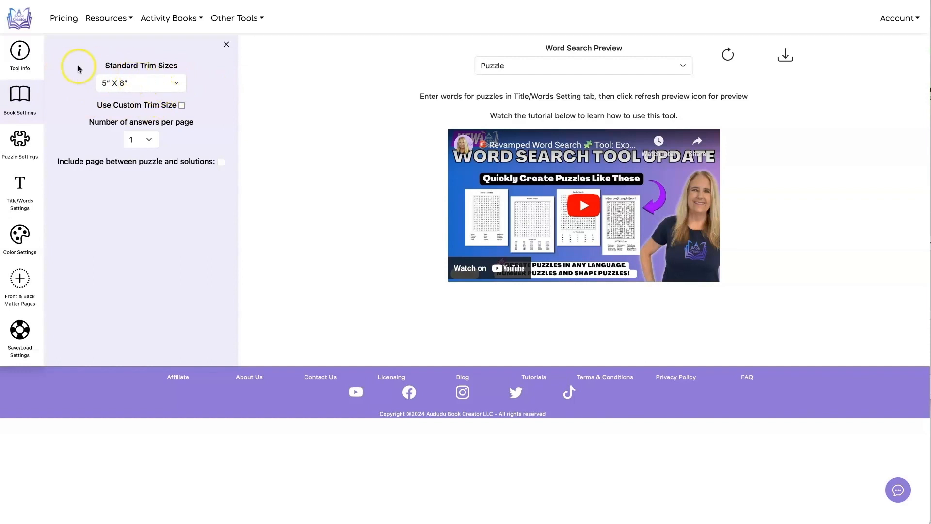
click(145, 140)
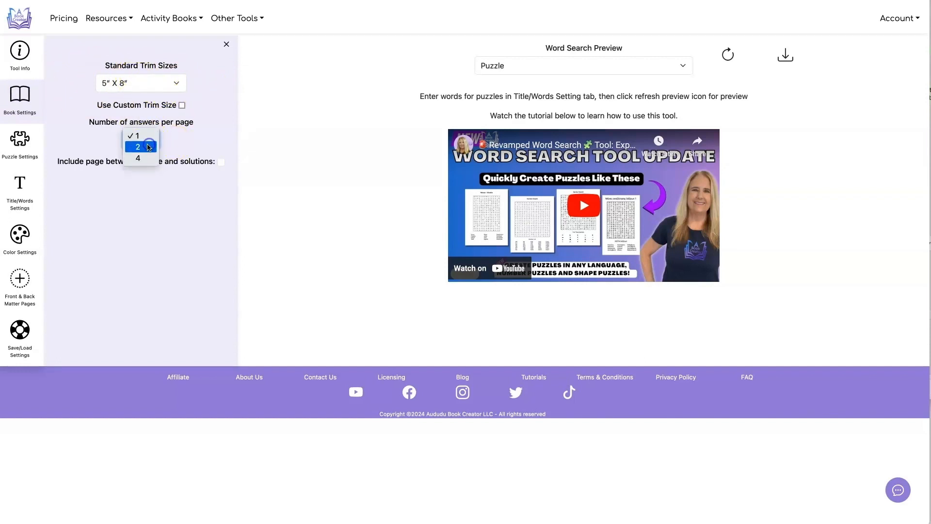
click(149, 147)
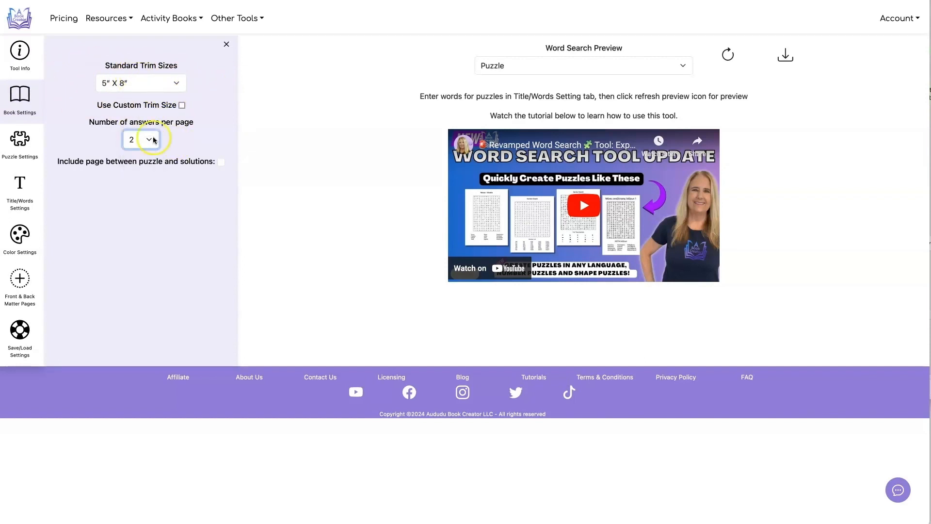
- Set the number of puzzles to 4 in the puzzle settings
click(20, 143)
click(115, 81)
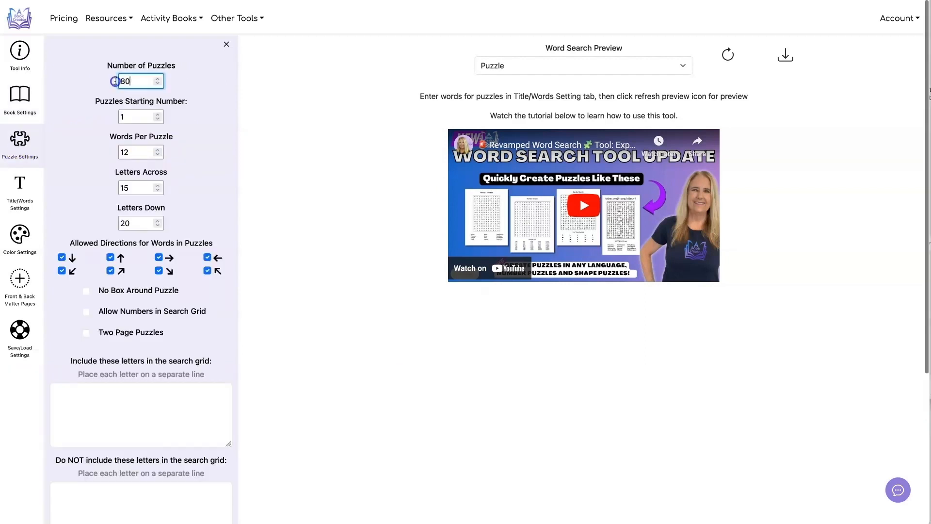
text(4)
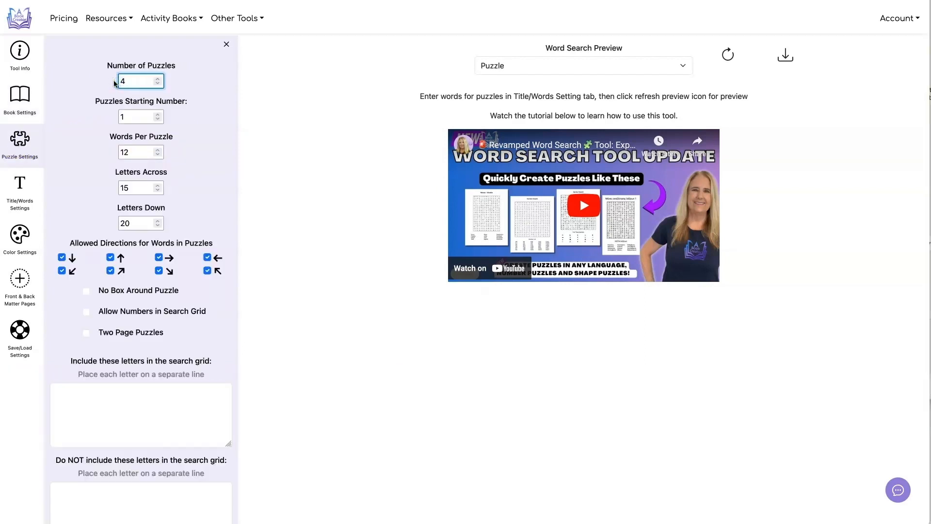
click(93, 125)
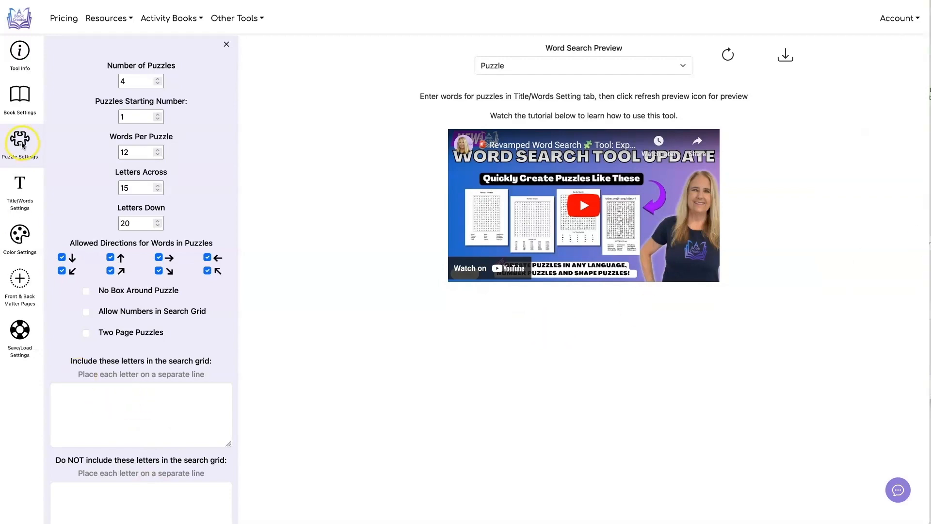
- Set the words per puzzle to 20 in the puzzle settings
click(21, 189)
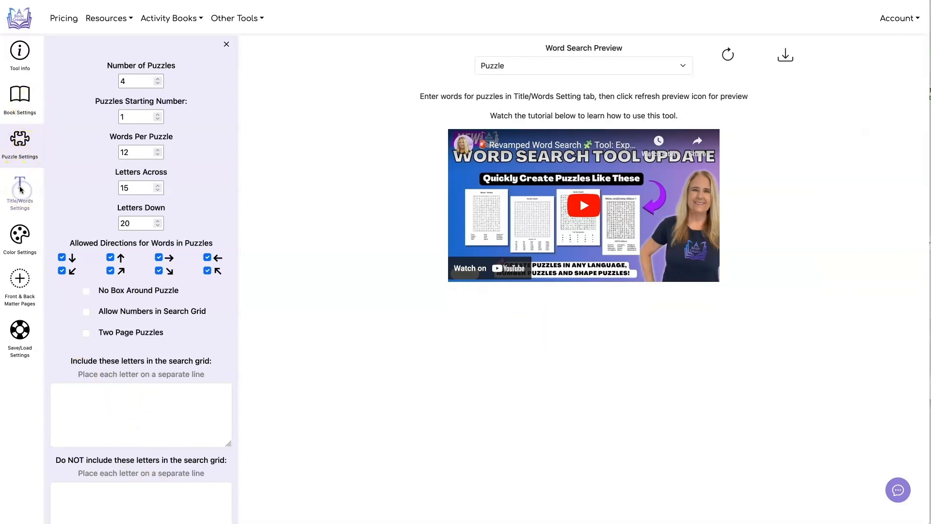
scroll(104, 305, down, 3)
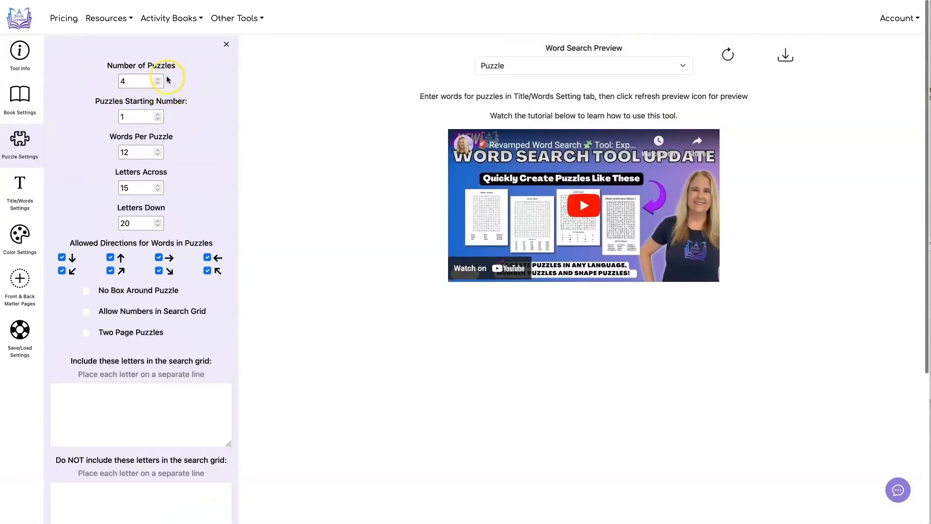
drag(136, 152, 112, 152)
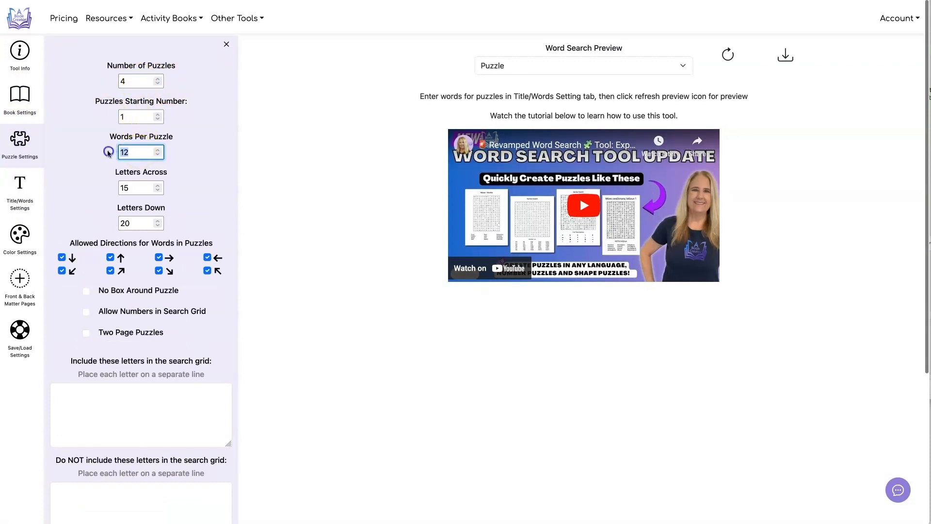
text(2)
click(224, 150)
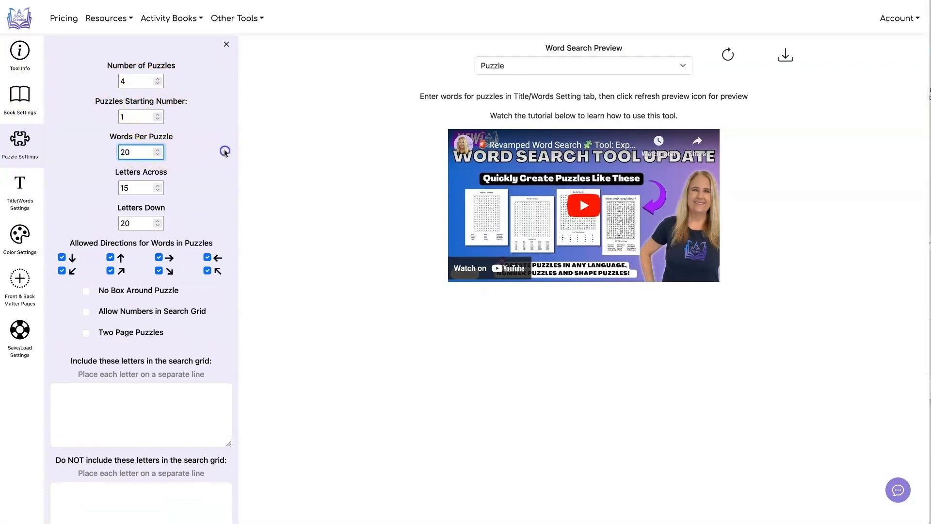
click(143, 225)
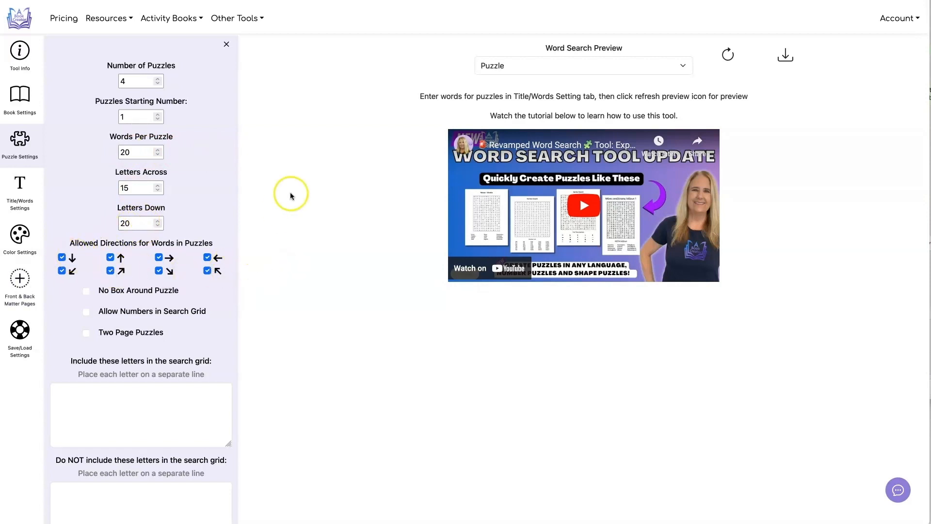
- Generate the word search preview, zoom it to 36%, and look over the puzzle page and remaining puzzle settings
click(728, 54)
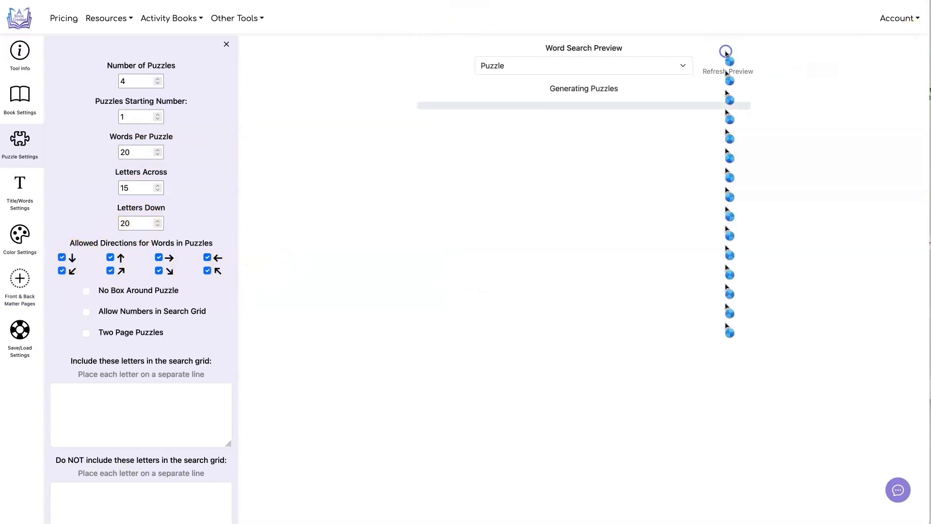
drag(377, 38, 373, 41)
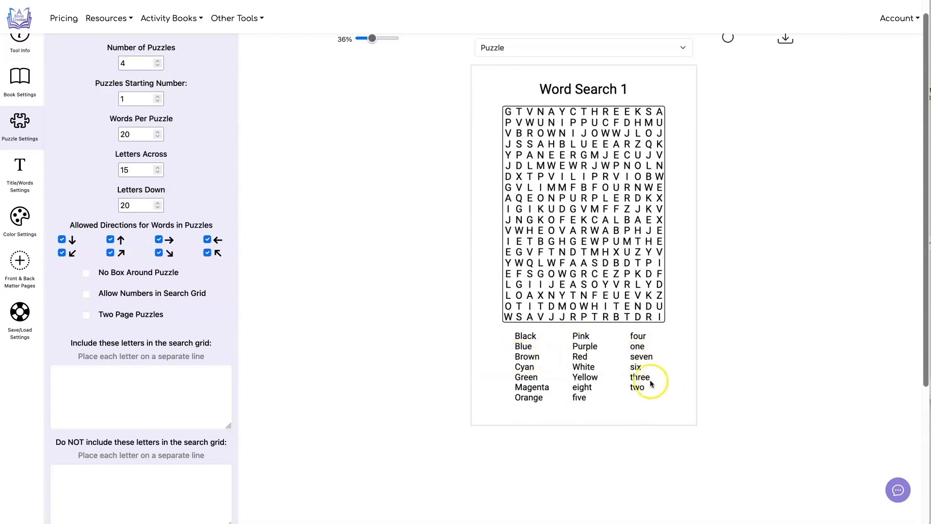
scroll(180, 284, down, 5)
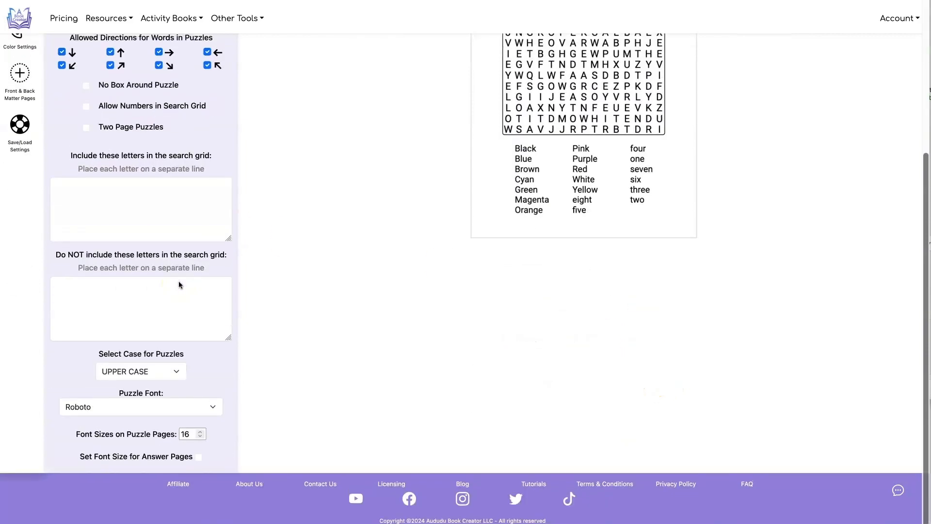
scroll(170, 272, up, 4)
scroll(167, 261, up, 2)
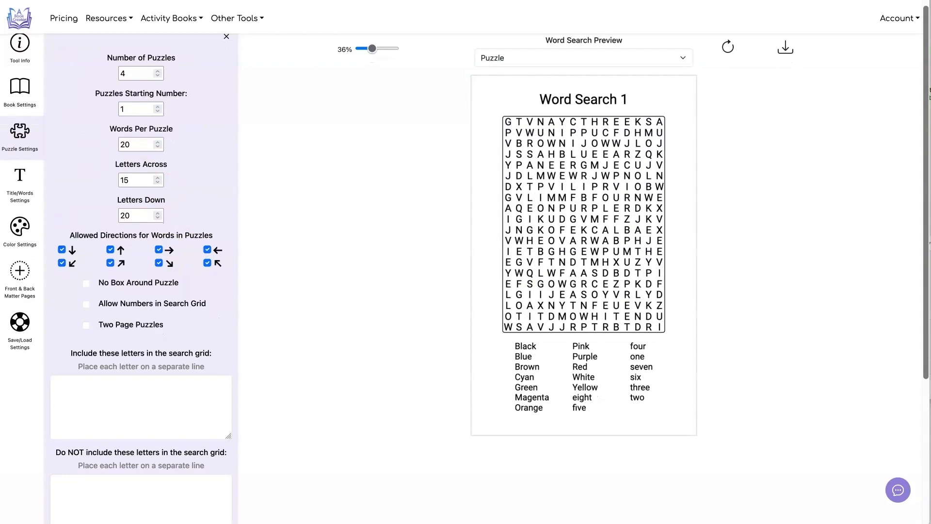
- Set the word list's number of columns to 4 and refresh the puzzle preview
click(20, 181)
scroll(183, 310, down, 3)
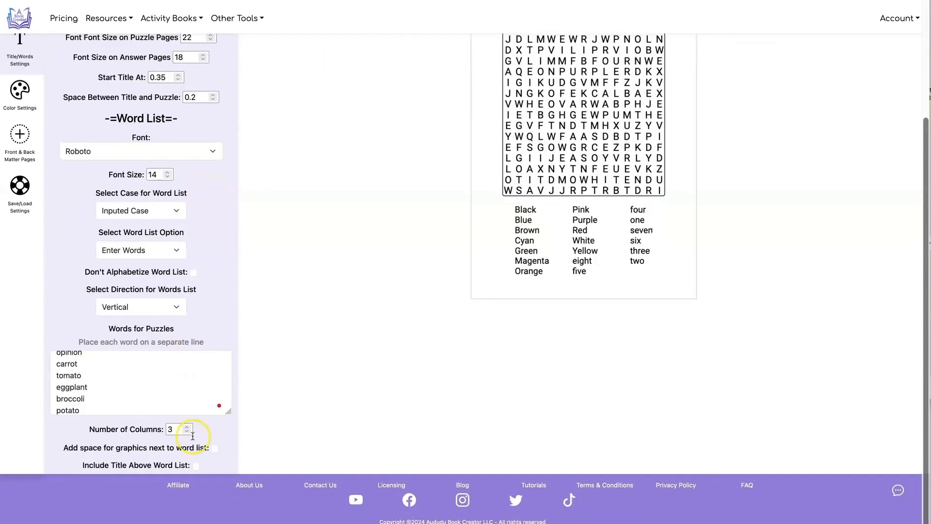
click(402, 301)
scroll(403, 300, up, 3)
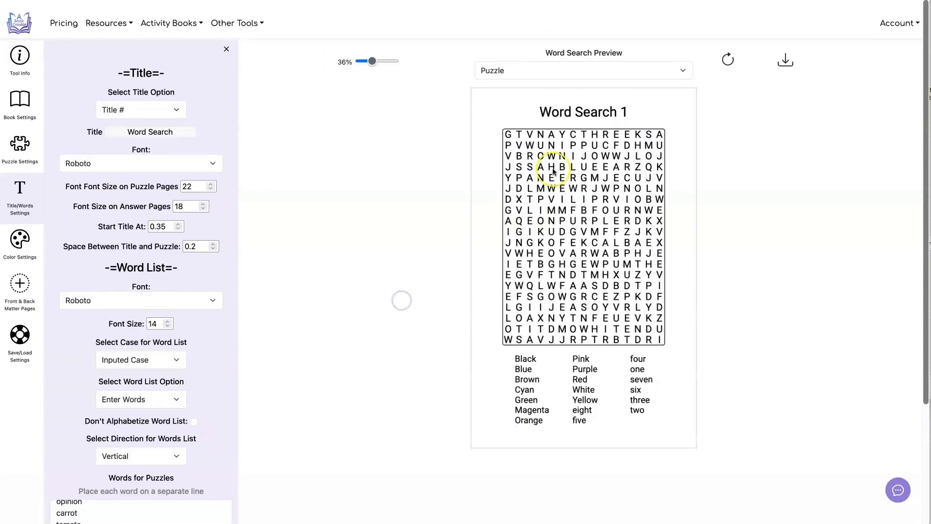
click(728, 55)
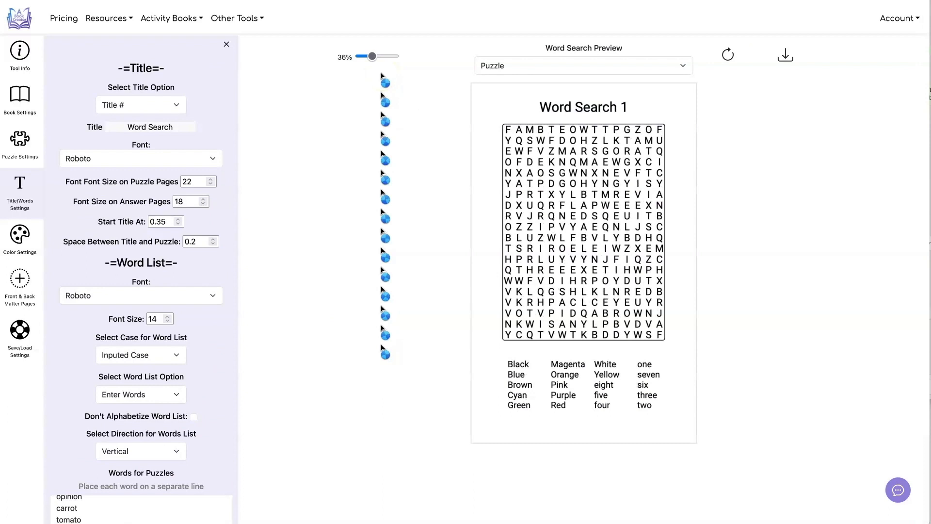
- Preview the answer page layout and return the preview to the puzzle page
click(623, 44)
click(602, 68)
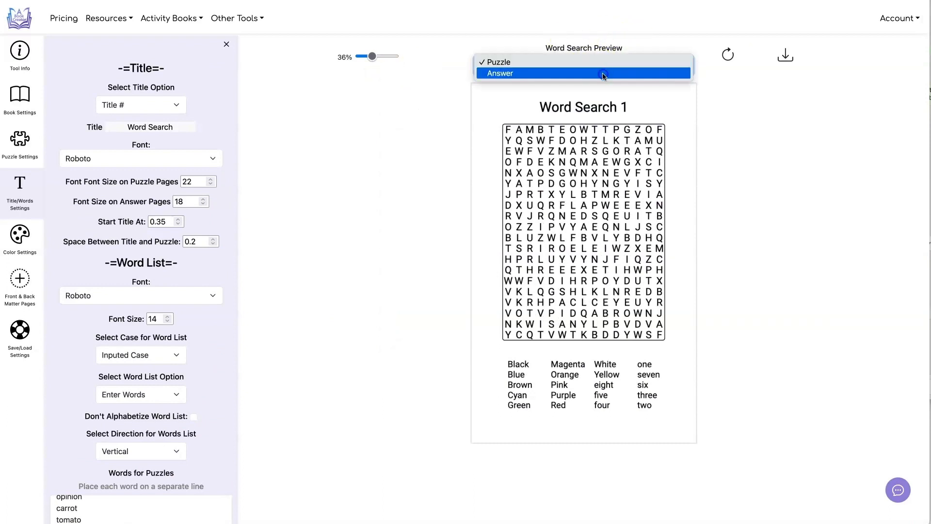
click(604, 74)
click(641, 478)
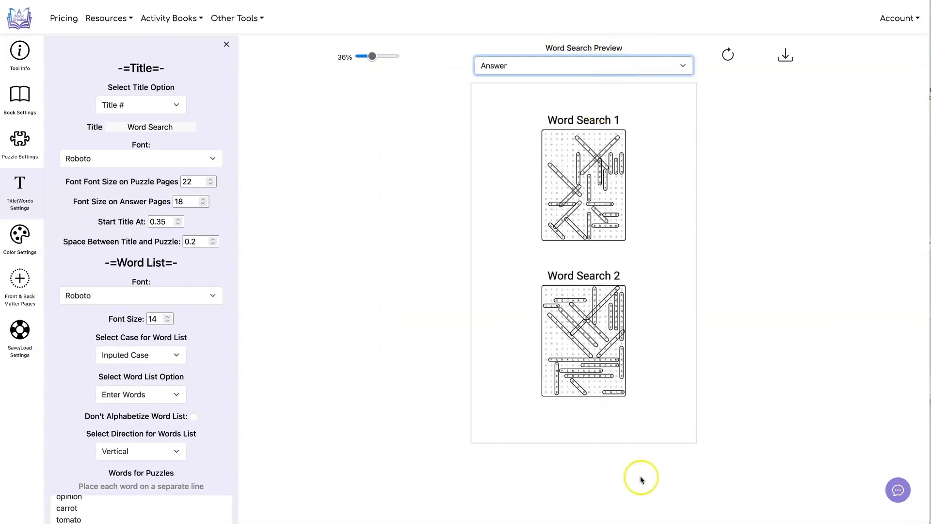
click(534, 59)
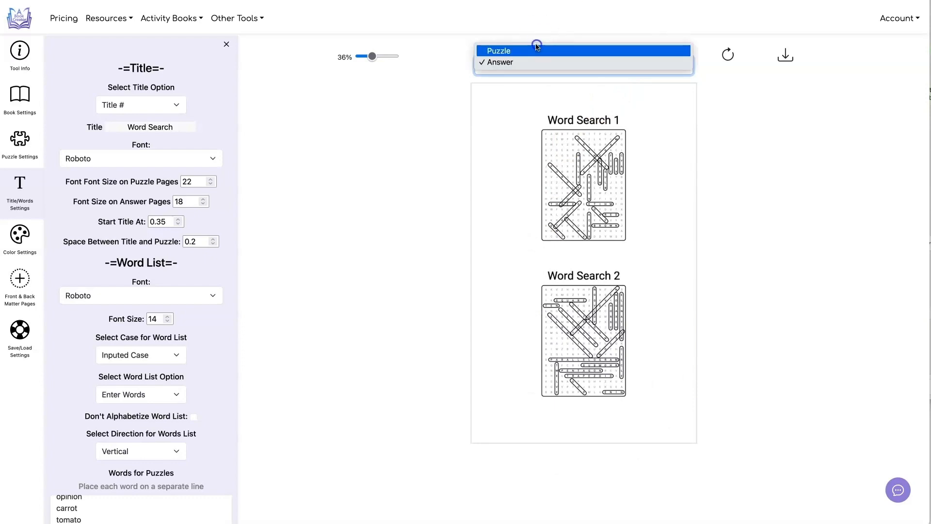
click(536, 46)
- Save the current puzzle settings under the name Travel and check the list of saved settings
click(19, 331)
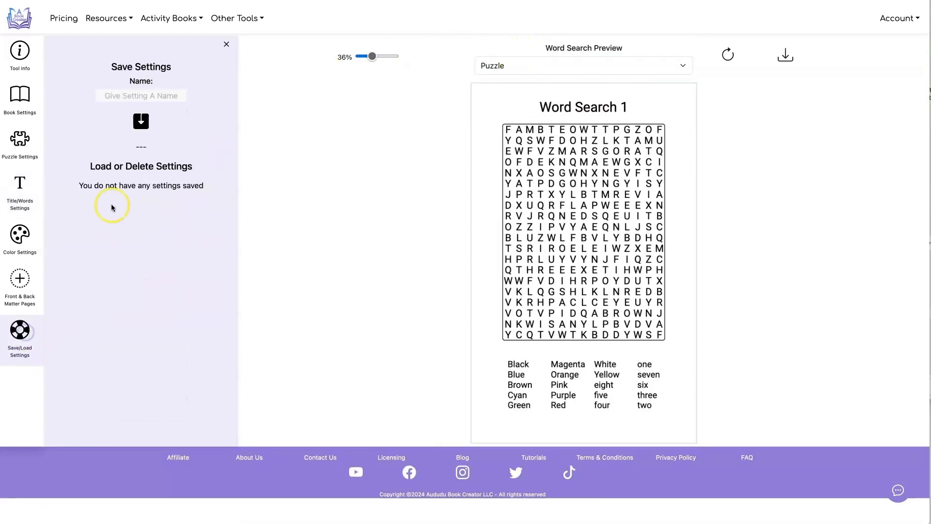
click(163, 95)
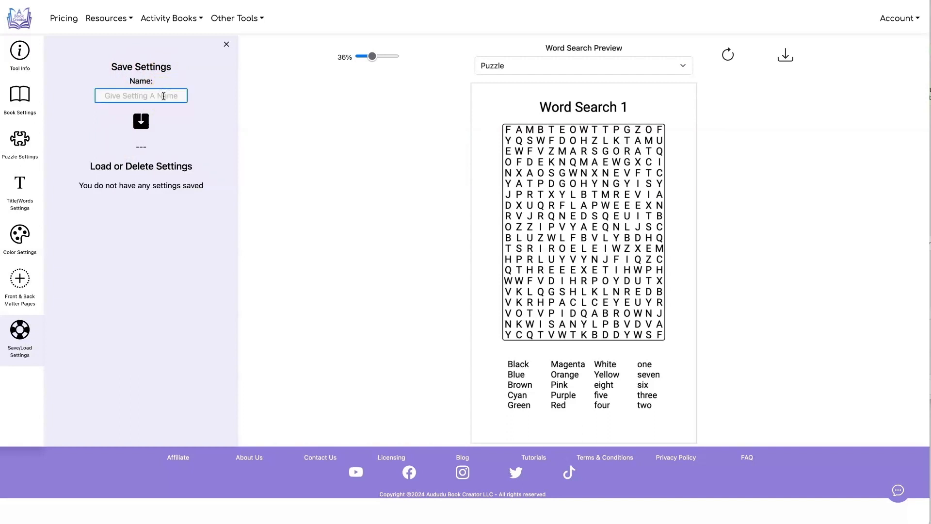
text(Travel)
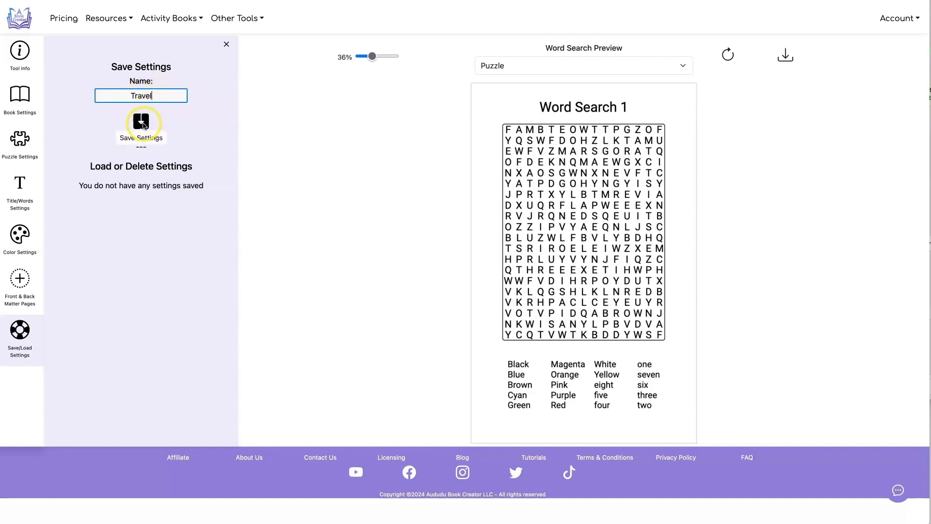
click(141, 123)
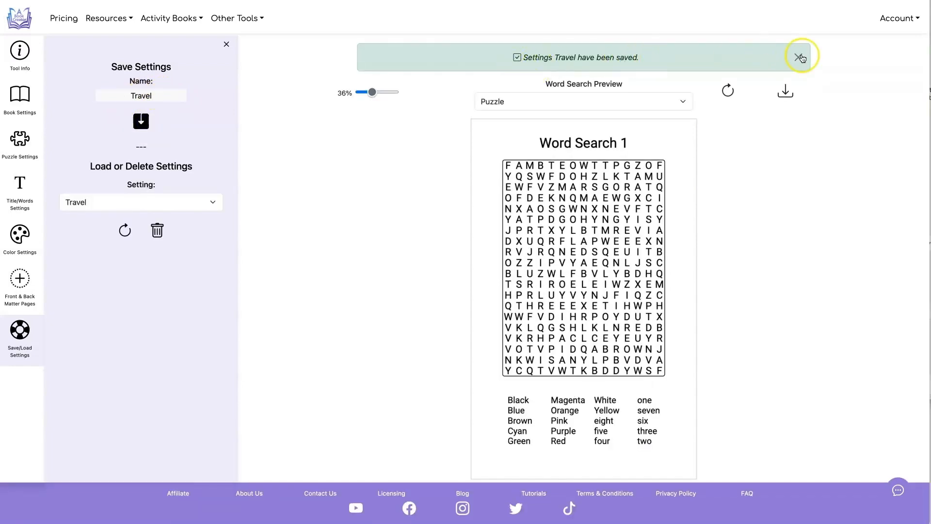
click(799, 57)
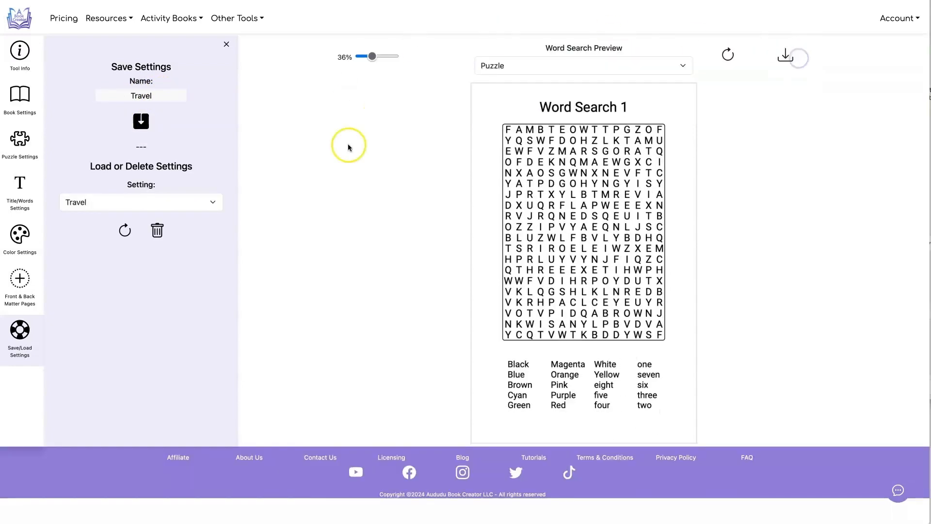
click(206, 203)
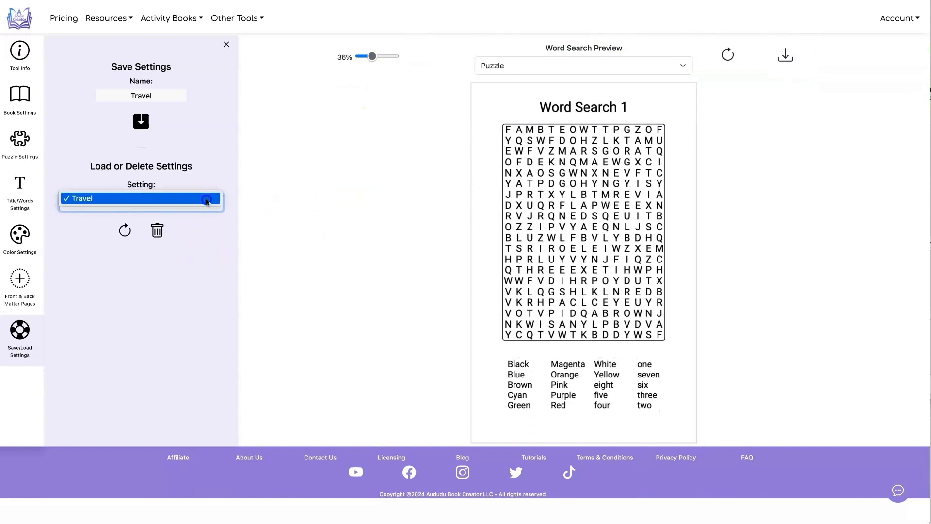
click(227, 282)
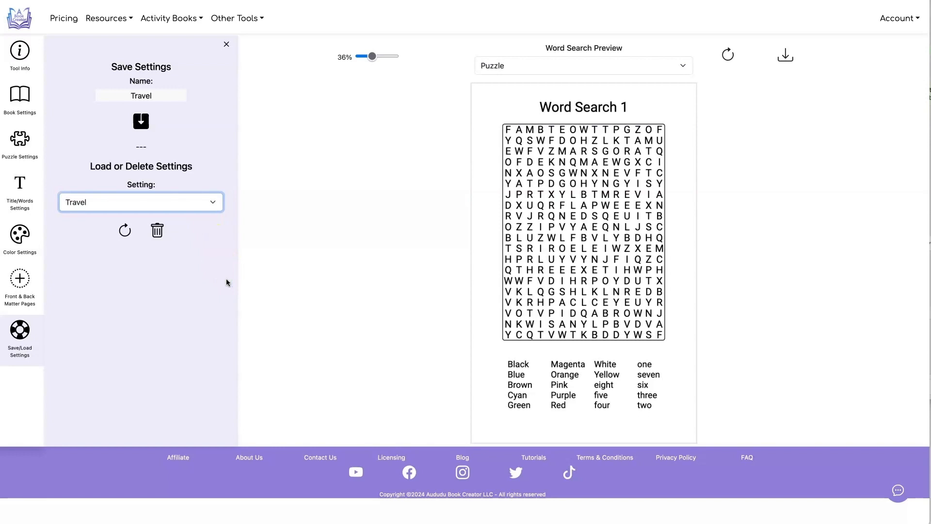
- Set the book's standard trim size to 8.5" X 11" and the number of answers per page to 4
click(24, 93)
click(171, 85)
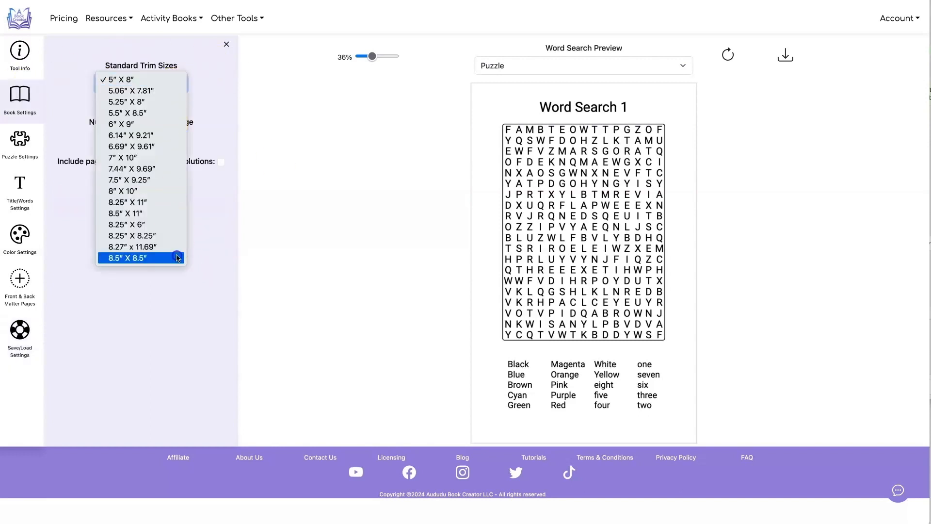
click(171, 216)
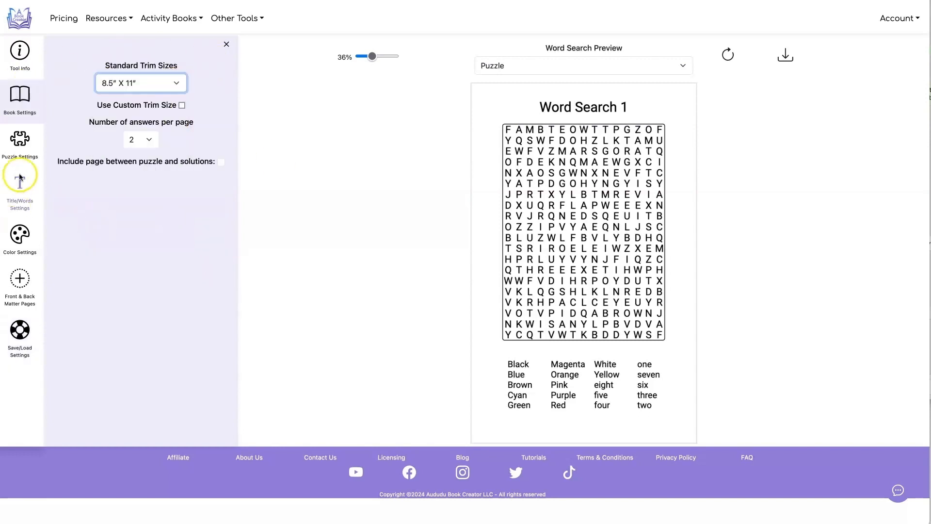
click(40, 100)
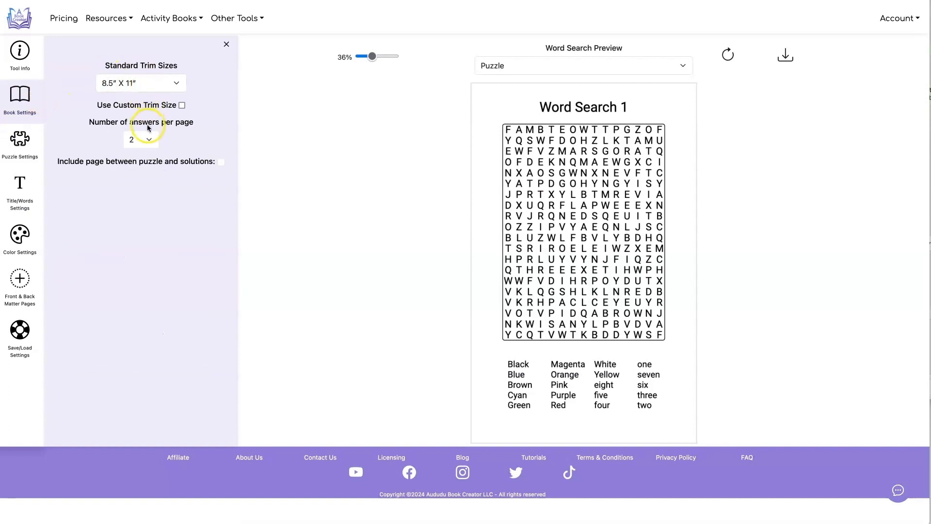
click(150, 140)
click(149, 155)
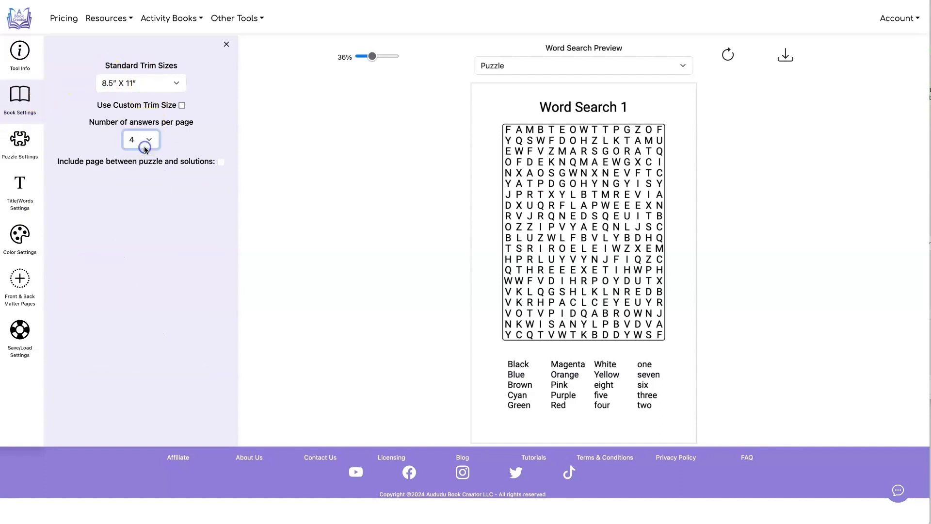
- Set the words per puzzle to 10 in the puzzle settings
click(19, 141)
click(134, 78)
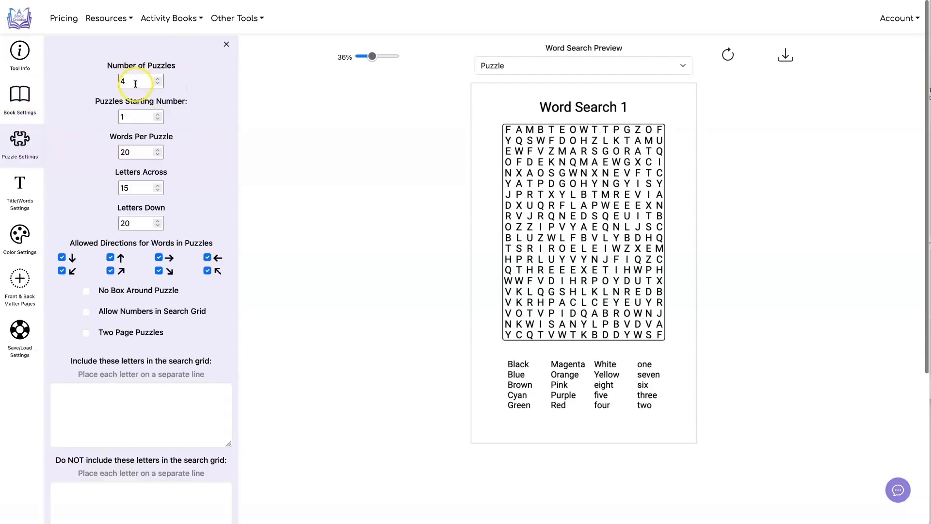
click(136, 83)
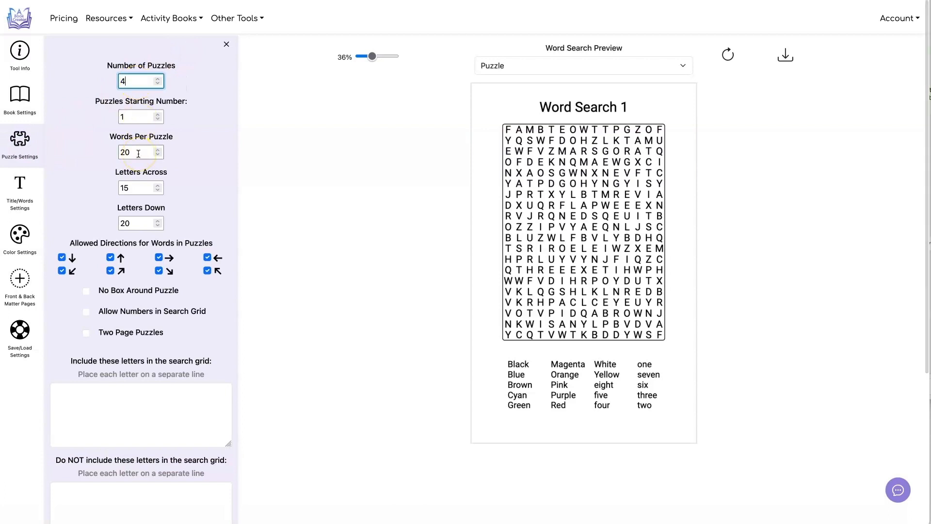
click(124, 153)
double_click(117, 154)
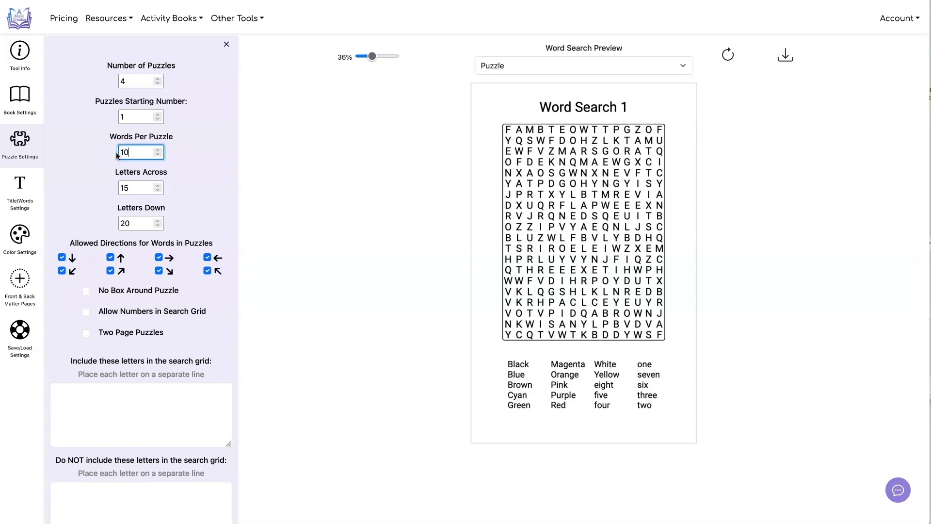
- Set the puzzle grid to 10 letters across and 15 letters down
click(206, 154)
click(131, 188)
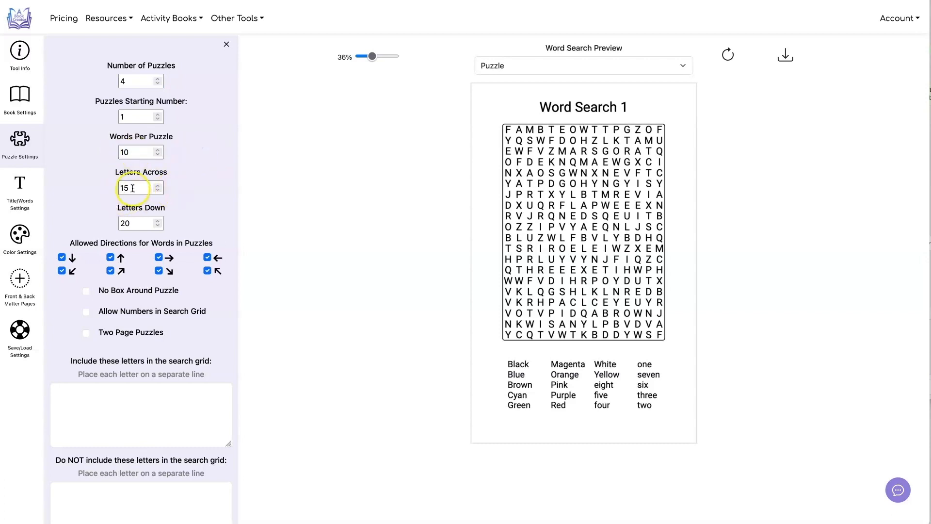
key(BackSpace)
text(0)
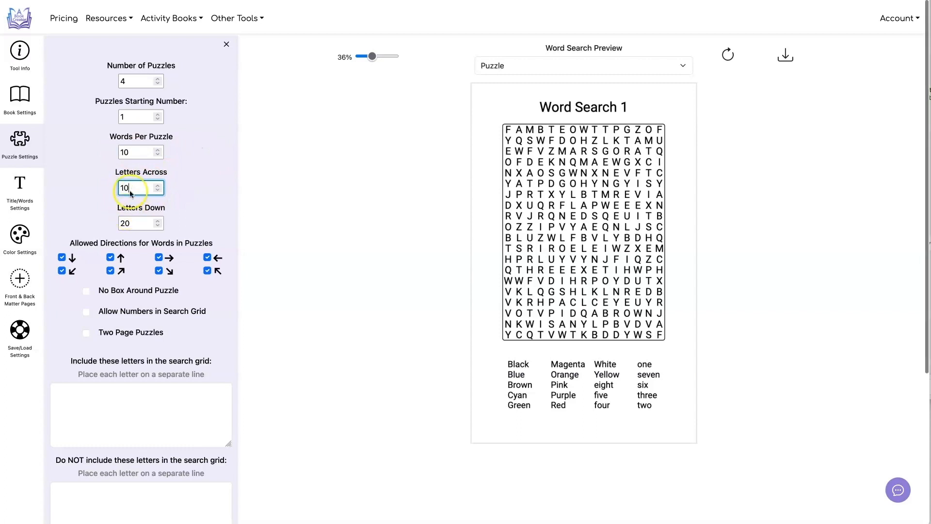
click(132, 224)
key(BackSpace)
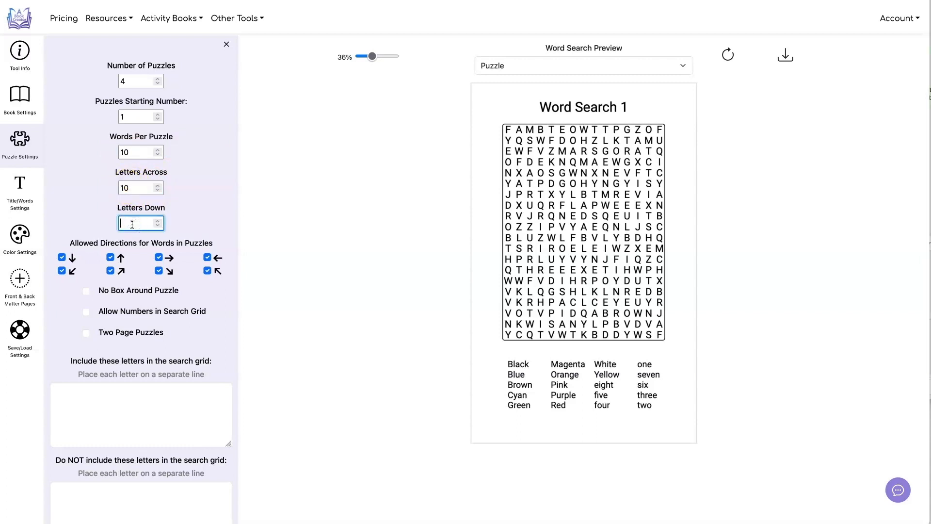
text(15)
click(213, 190)
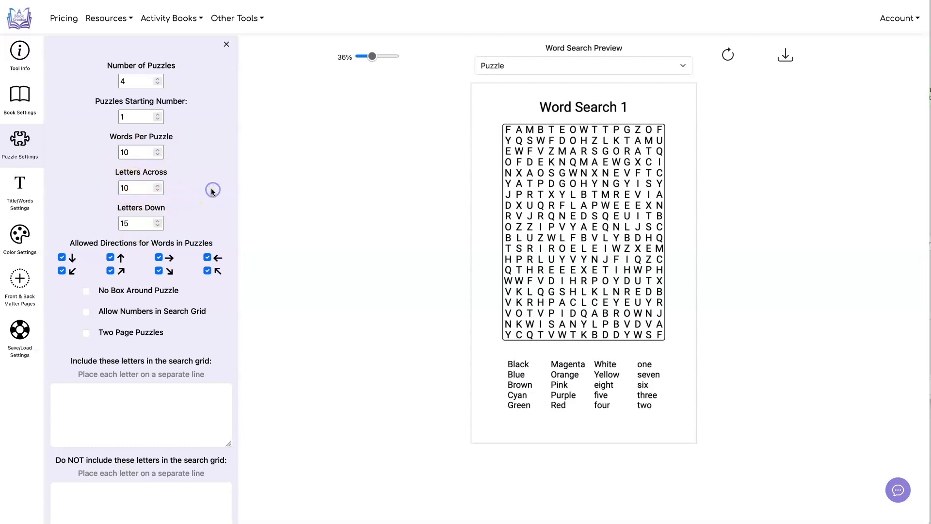
- Disallow all four diagonal word directions and regenerate the puzzle preview
click(62, 270)
click(110, 271)
click(159, 271)
click(207, 272)
click(727, 54)
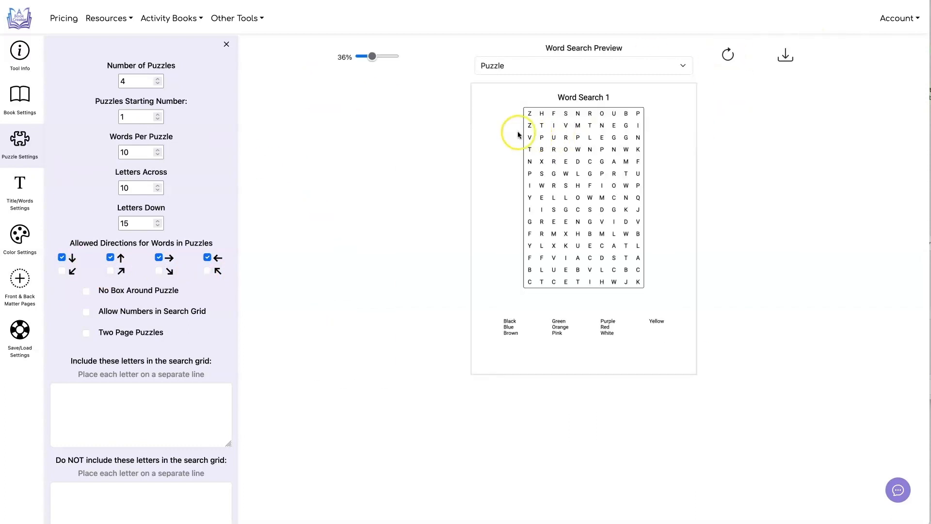
- Set the letters across to 15 and the word list's number of columns to 5, updating the preview
click(123, 186)
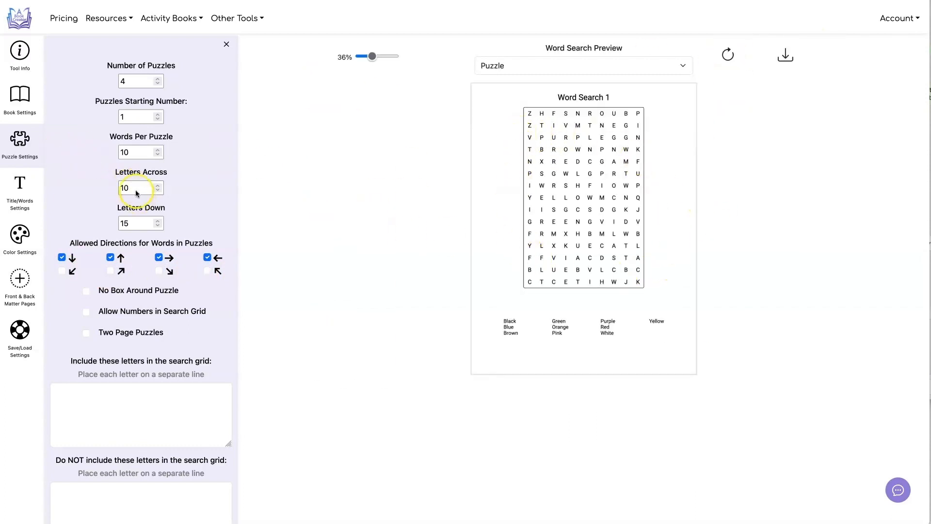
text(15)
click(19, 192)
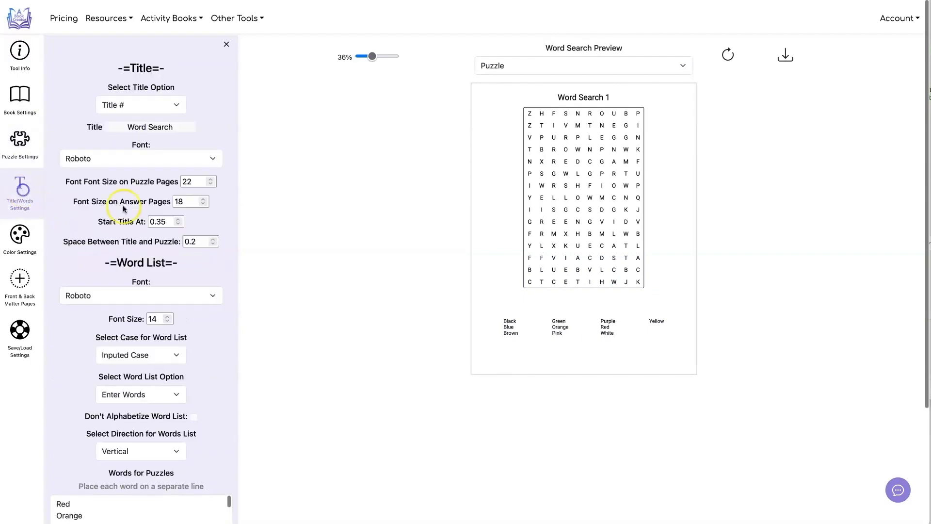
scroll(206, 300, down, 3)
scroll(206, 340, up, 1)
click(186, 427)
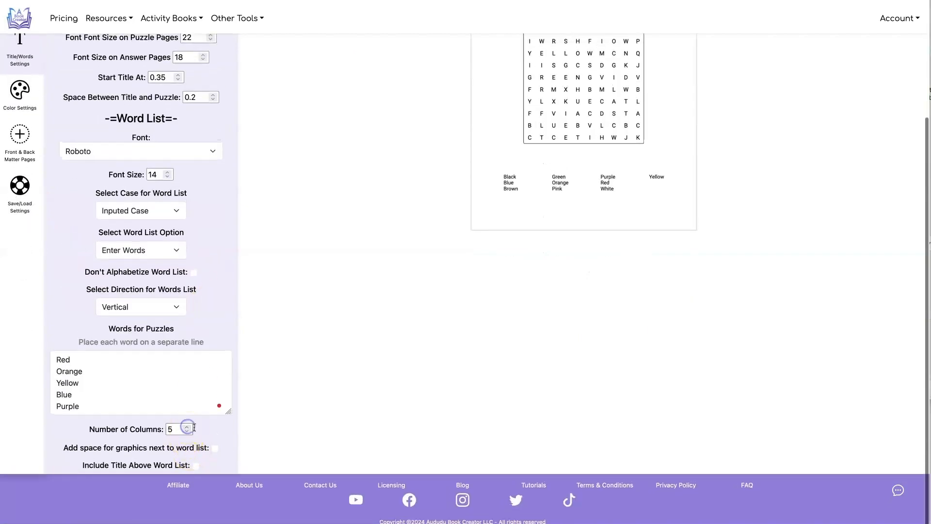
scroll(343, 336, up, 3)
click(726, 50)
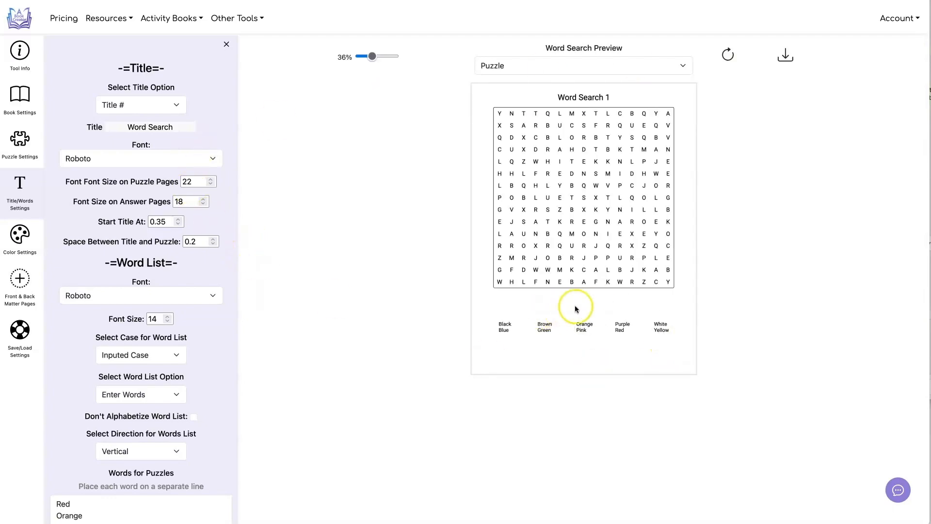
- Include a title above the word list in the title and words settings
scroll(207, 281, down, 2)
scroll(207, 284, down, 2)
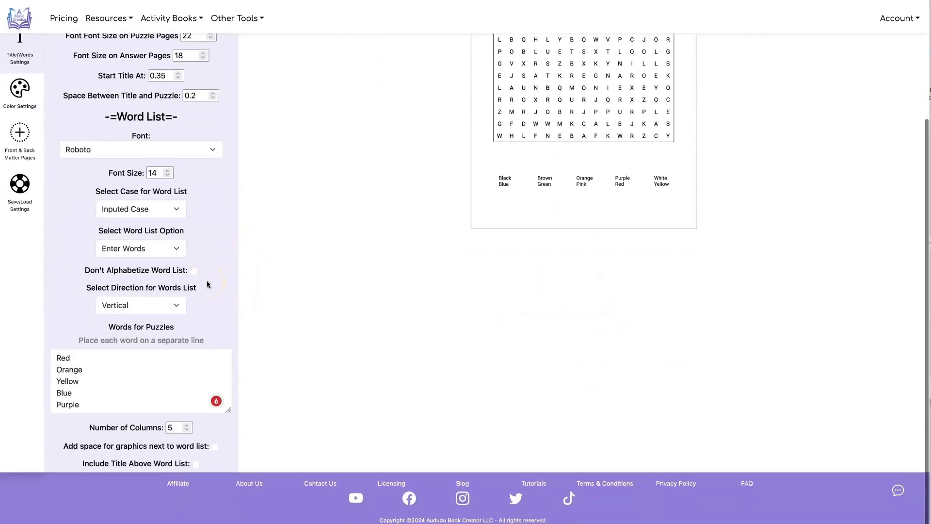
drag(94, 464, 171, 465)
click(195, 465)
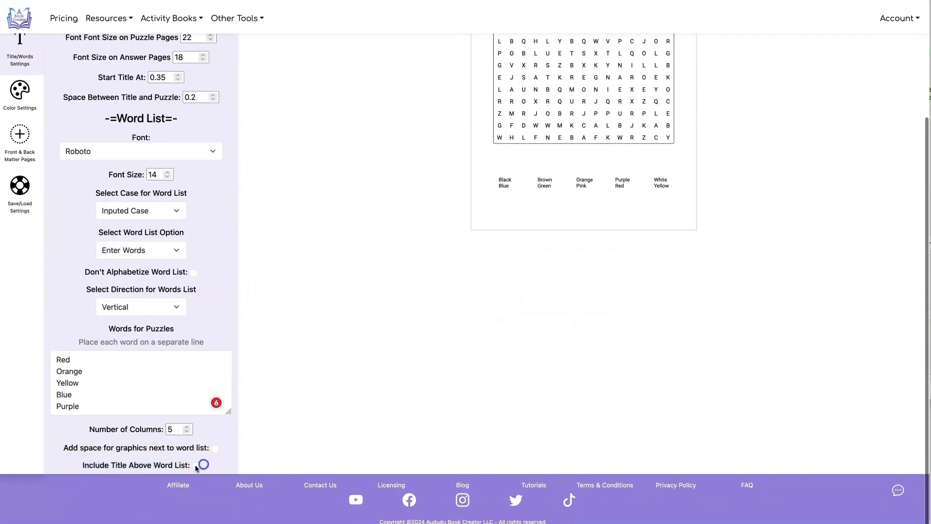
scroll(380, 356, up, 4)
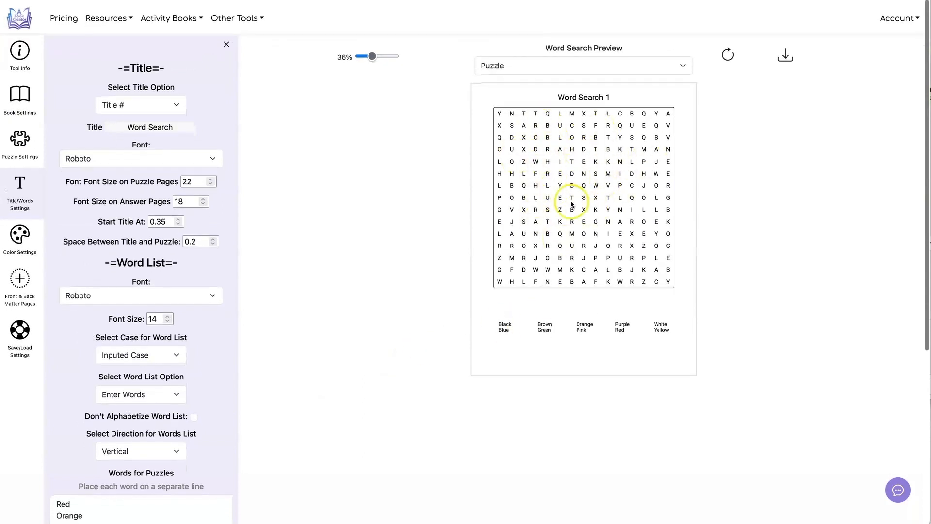
- Set the puzzle font size on puzzle pages to 20 in the puzzle settings
click(19, 140)
scroll(140, 287, down, 5)
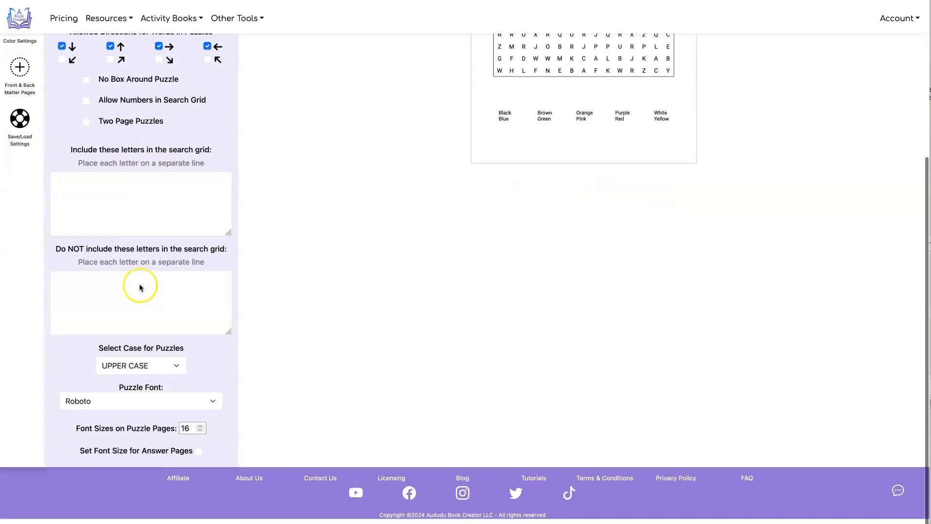
click(201, 434)
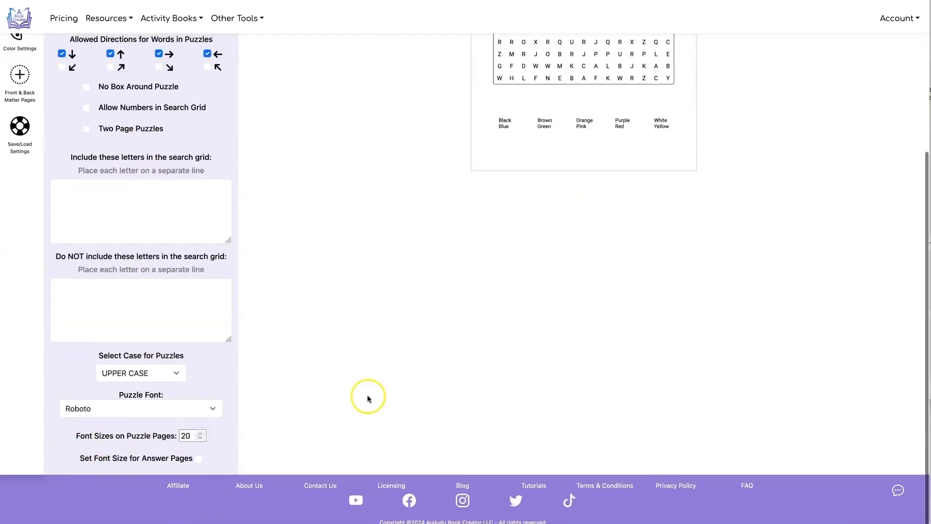
scroll(368, 395, up, 5)
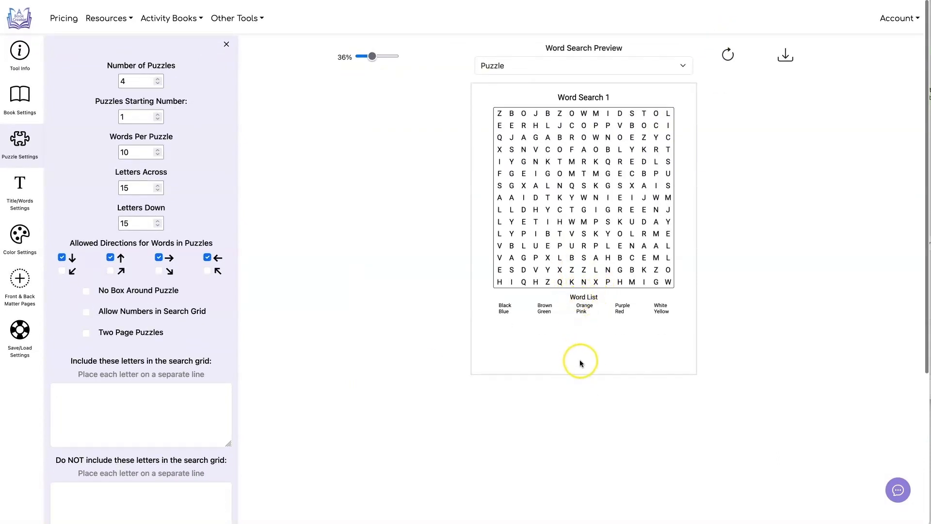
- Set the space between the puzzle and the word list title to 0.5 and refresh the preview
click(20, 186)
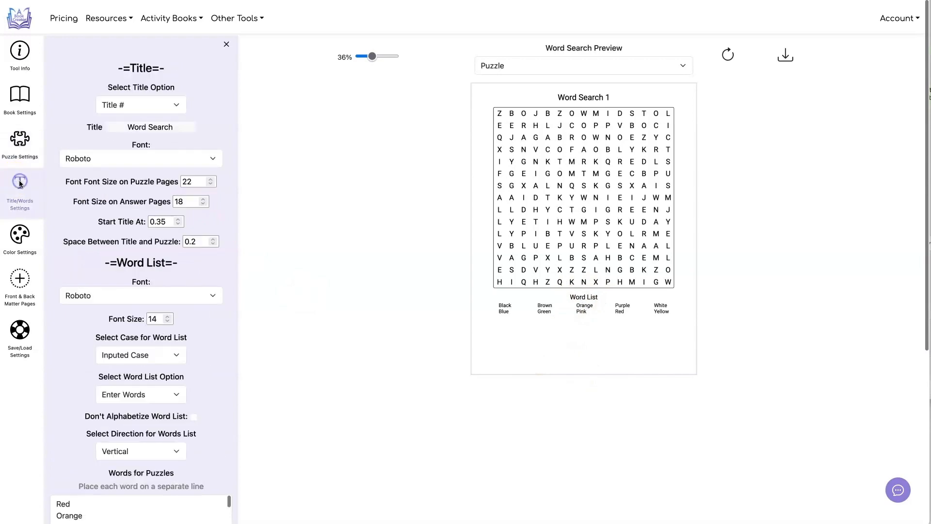
scroll(102, 173, down, 5)
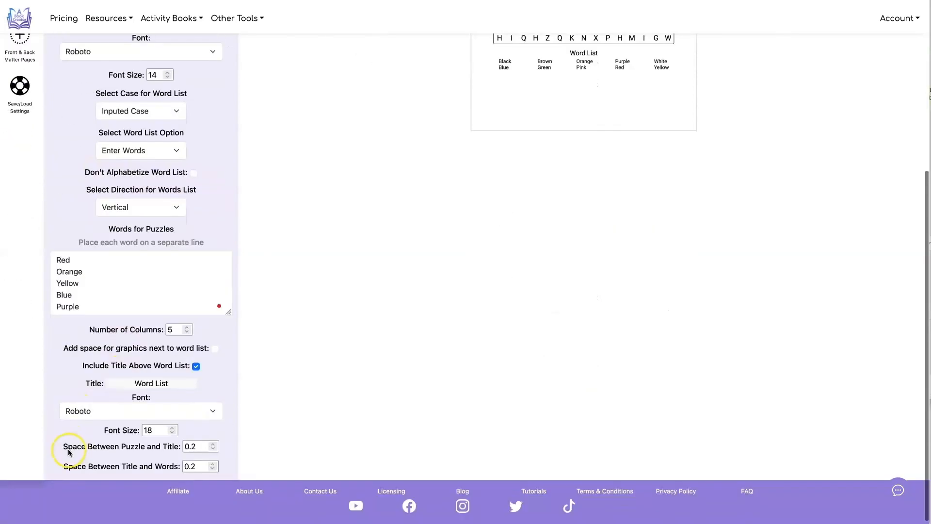
drag(65, 447, 178, 447)
click(213, 444)
click(213, 445)
click(213, 445)
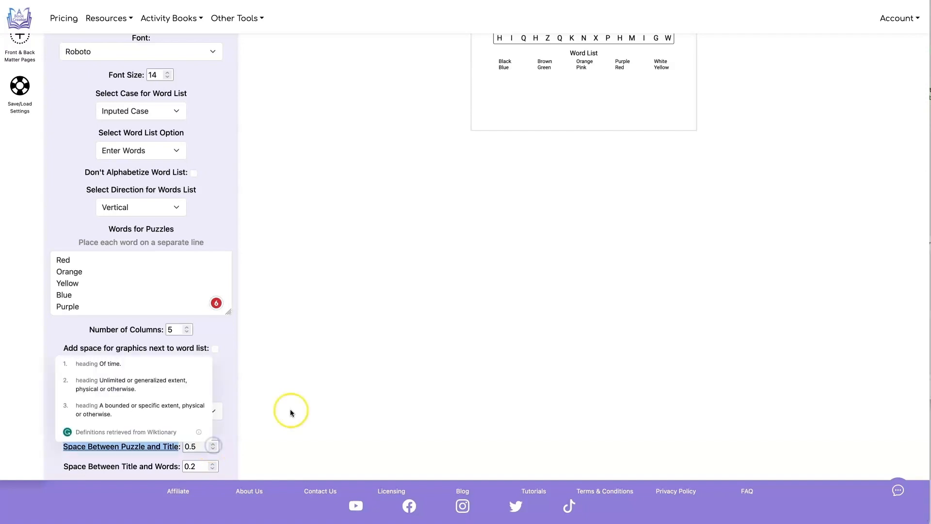
scroll(291, 412, up, 5)
click(322, 401)
click(727, 55)
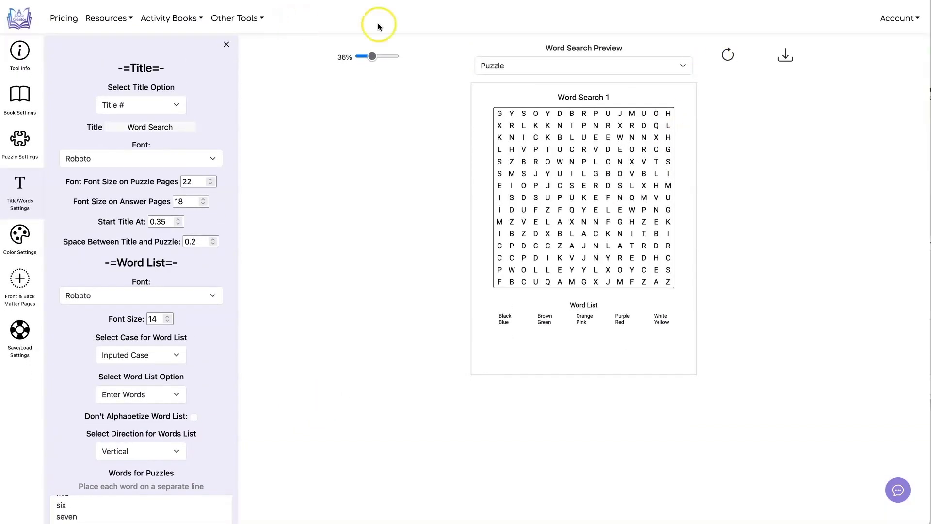
- Check the answer page layout in the preview and go back to the puzzle page
click(569, 64)
click(566, 72)
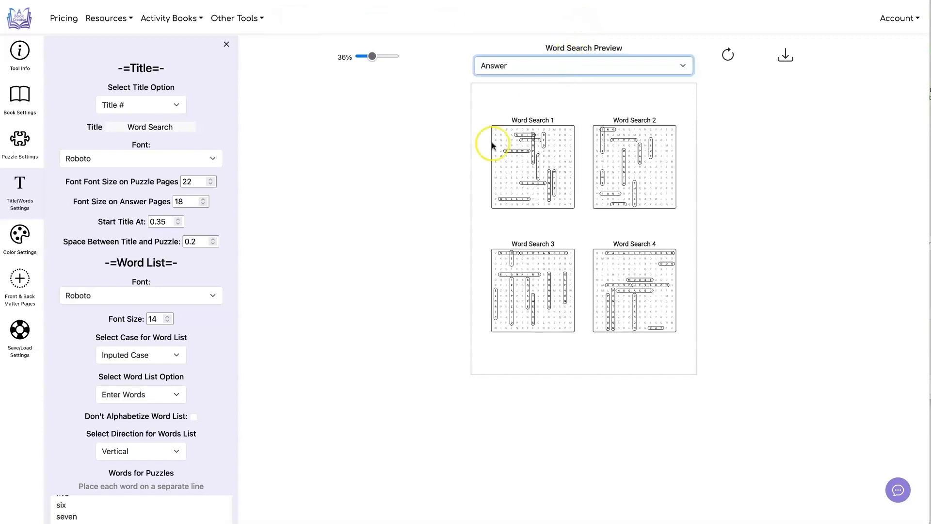
click(598, 68)
click(596, 50)
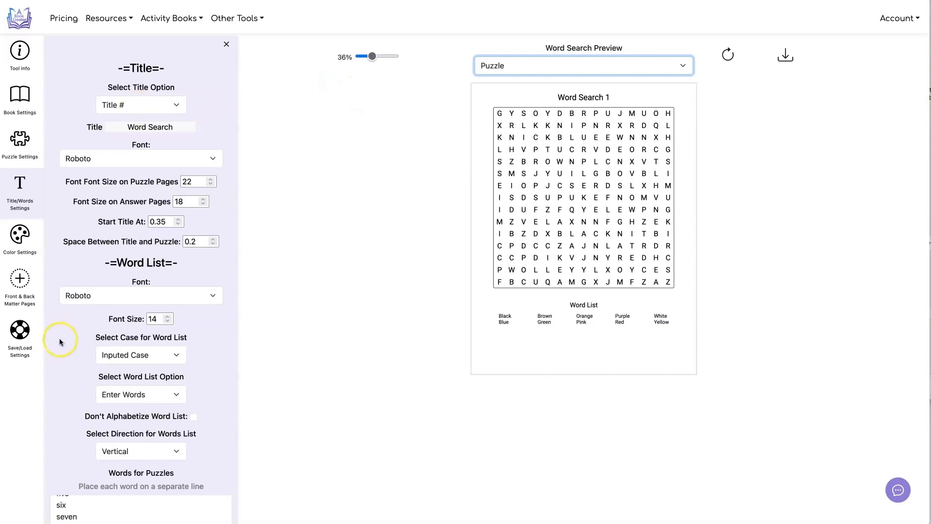
- Save the current settings under the name Kids
click(19, 331)
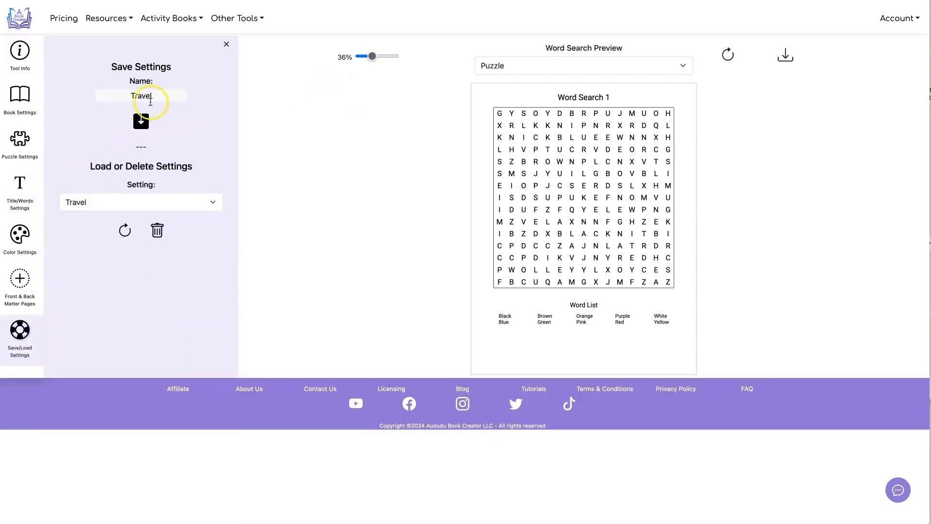
double_click(145, 95)
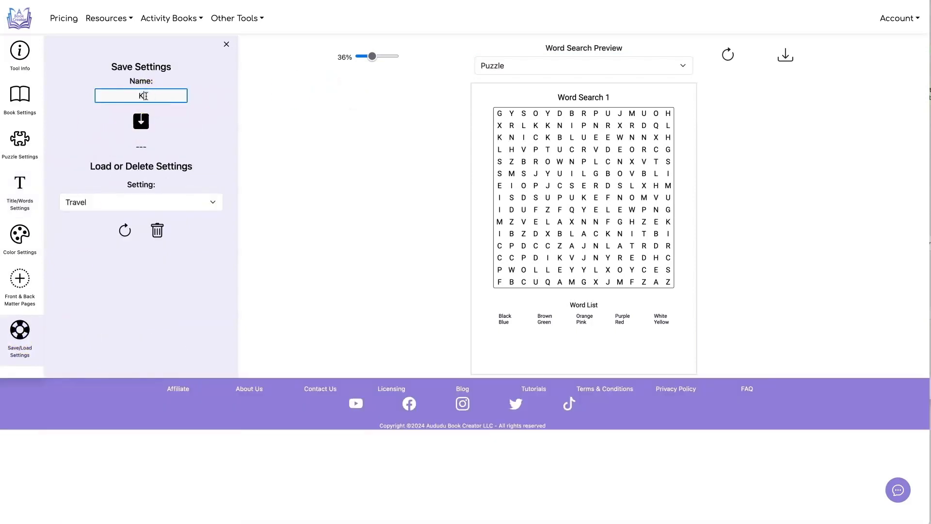
click(148, 124)
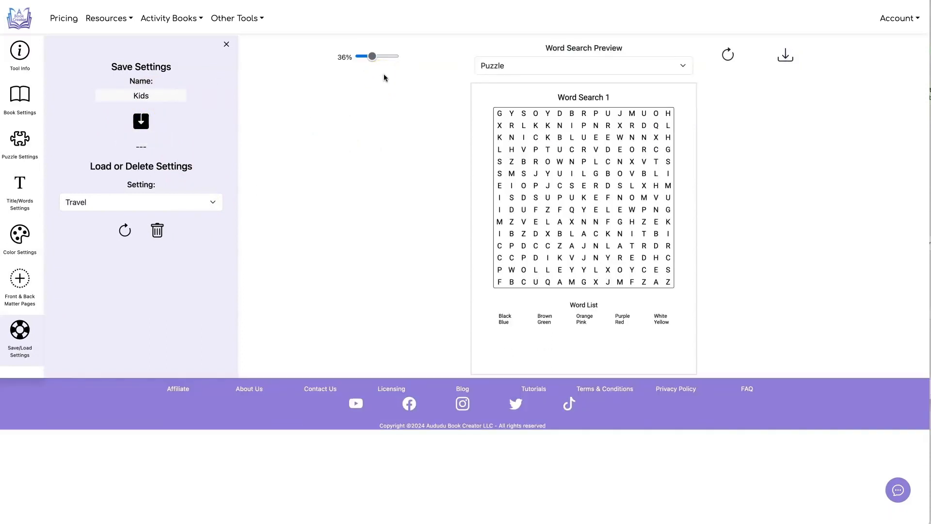
- Set the number of answers per page to 1 in the book settings
click(20, 94)
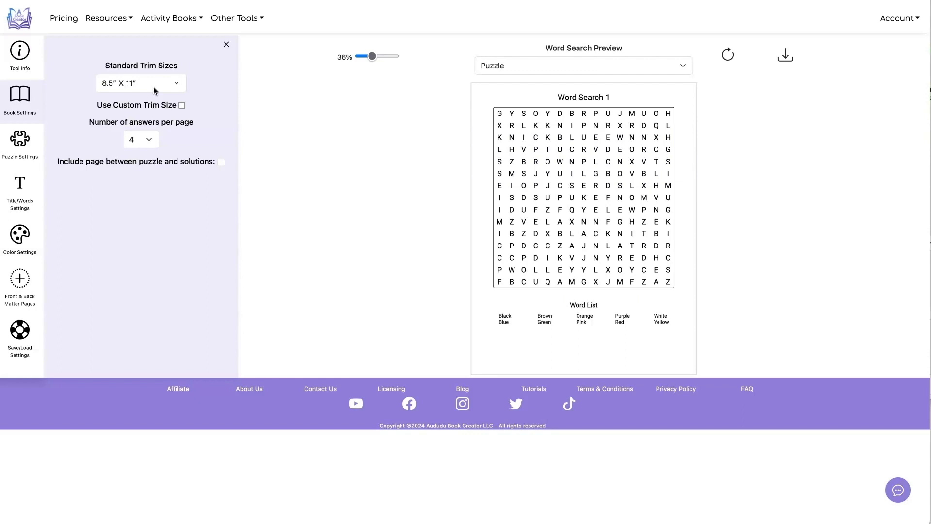
click(144, 140)
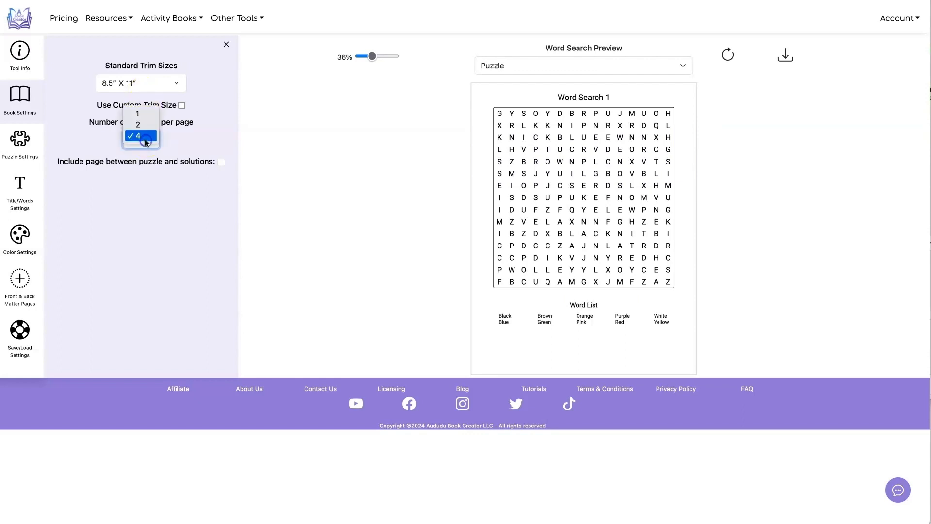
click(144, 114)
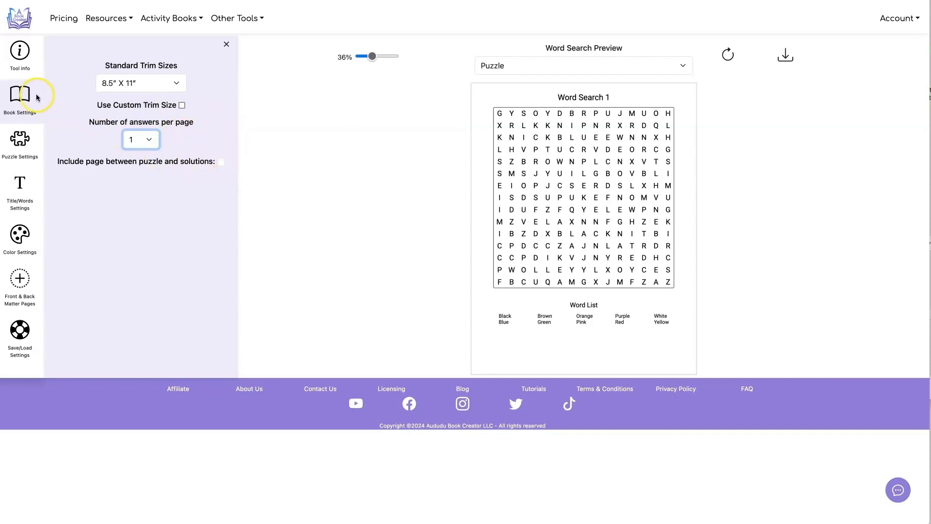
- Enable two page puzzles in the puzzle settings
click(19, 141)
scroll(172, 254, down, 4)
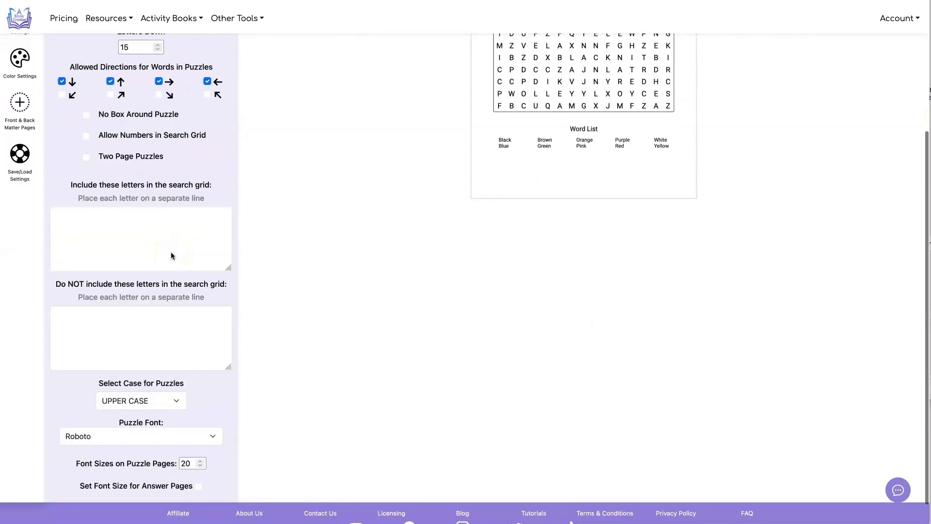
scroll(172, 254, up, 4)
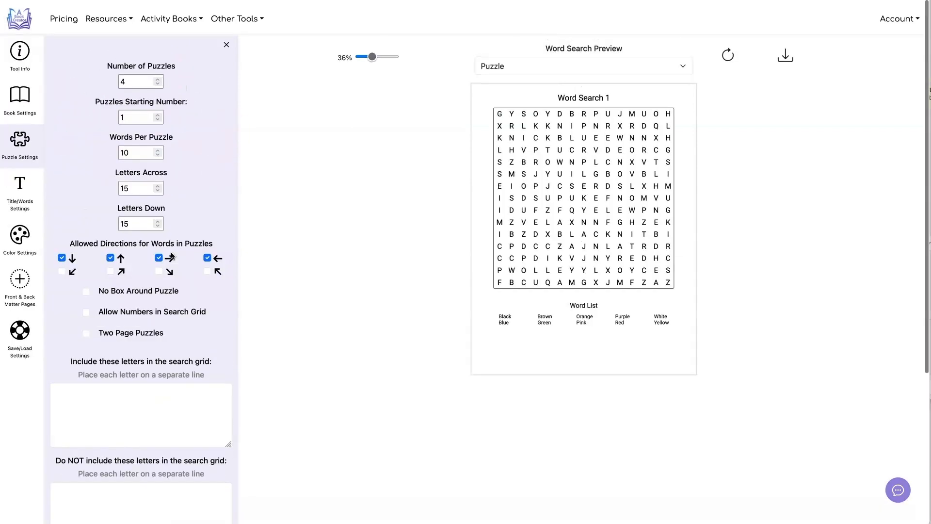
drag(99, 333, 178, 331)
click(85, 333)
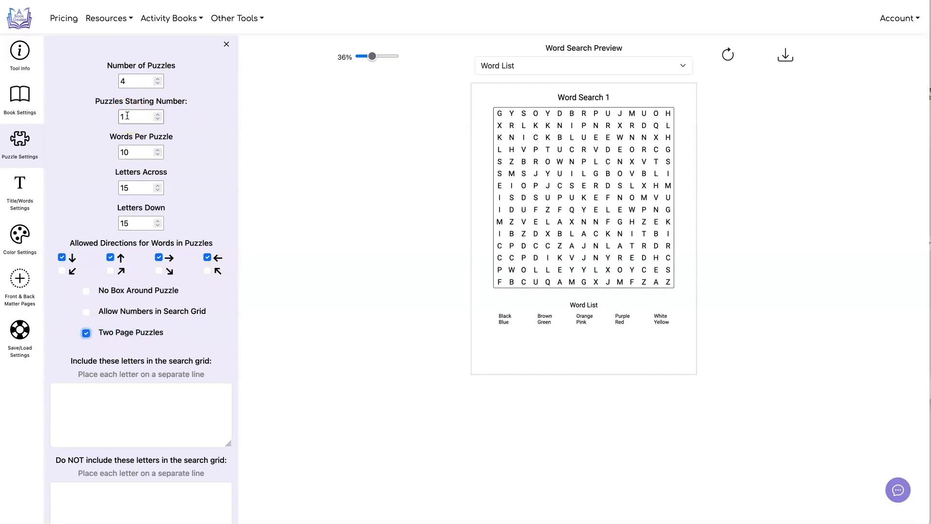
- Set the words per puzzle to 20, the letters across to 20 and the letters down to 25
click(138, 151)
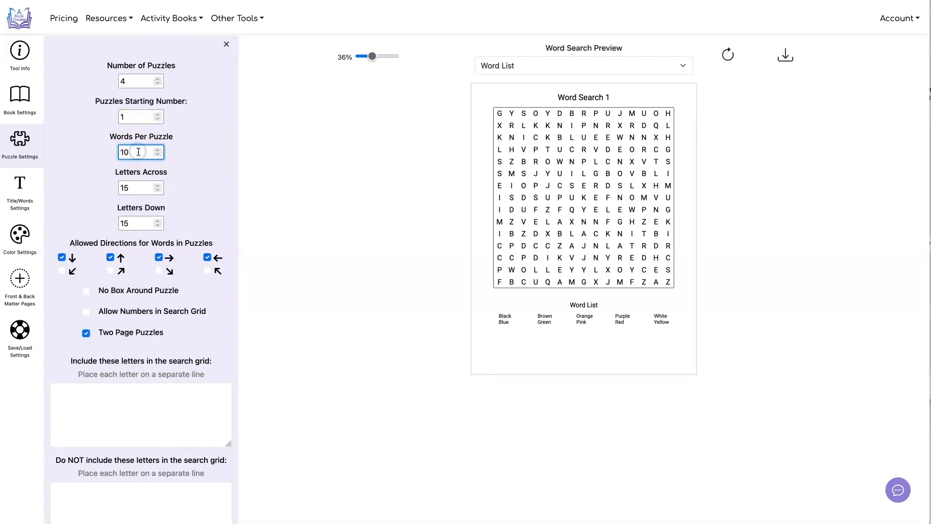
double_click(138, 152)
text(20)
click(142, 187)
drag(141, 188, 116, 189)
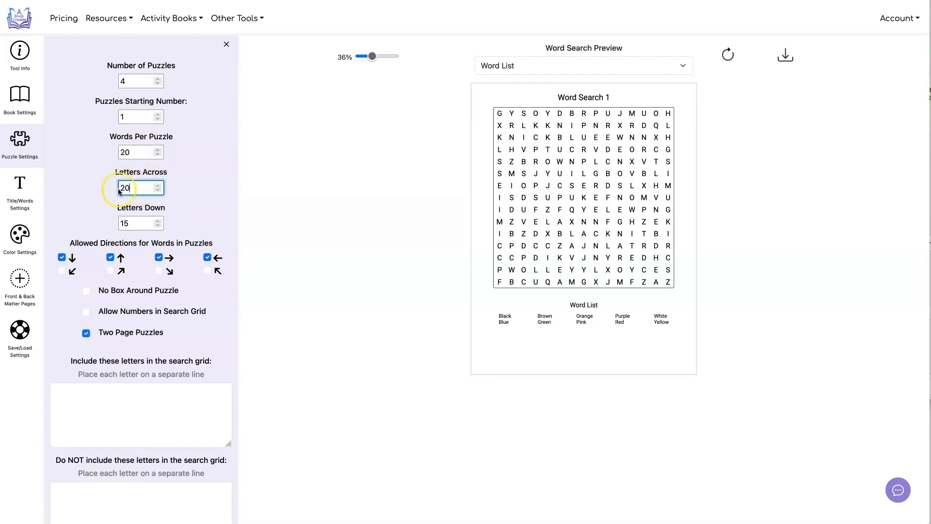
drag(141, 223, 115, 224)
text(25)
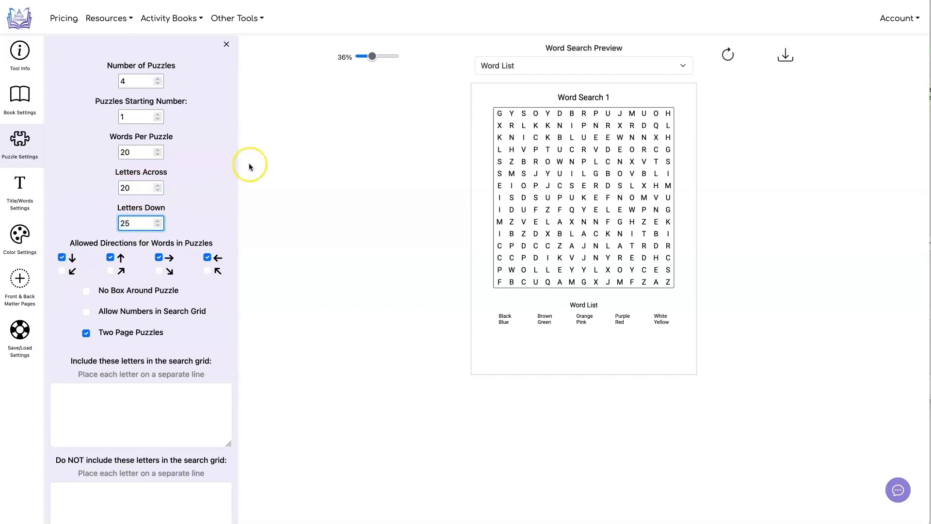
- Refresh the preview and look through the puzzle, answer and word list pages of the two-page layout
click(728, 55)
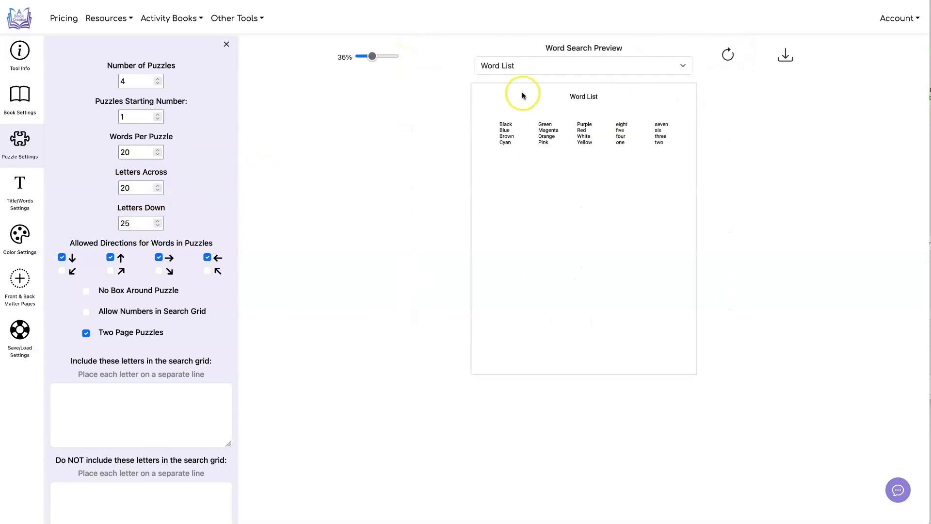
click(677, 66)
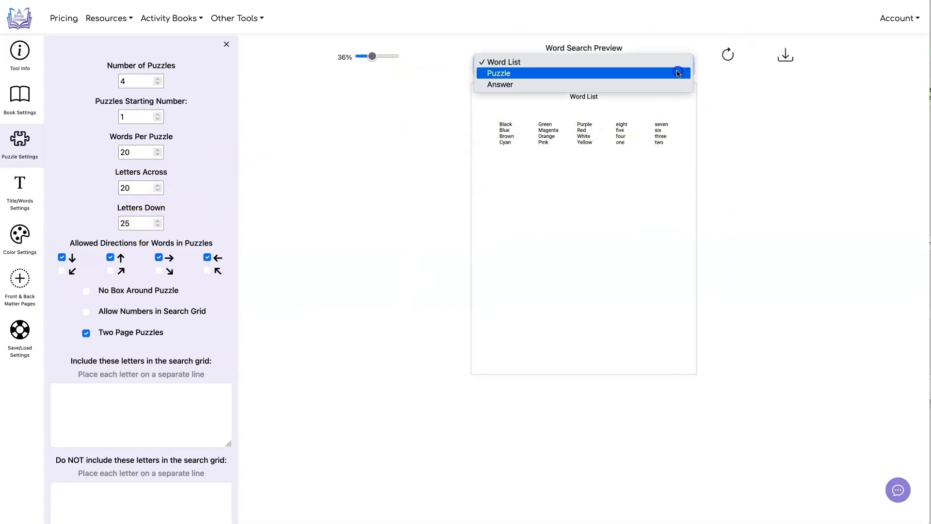
click(677, 74)
click(651, 64)
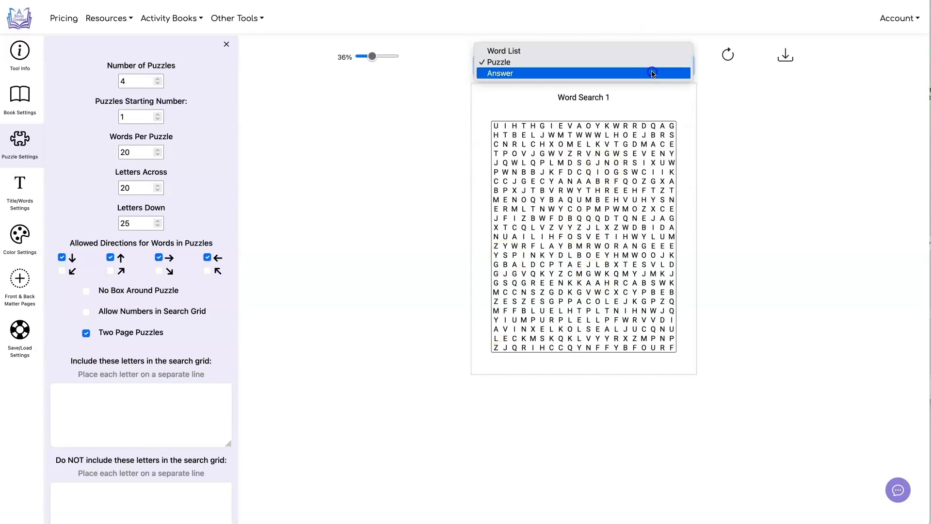
click(652, 74)
click(665, 59)
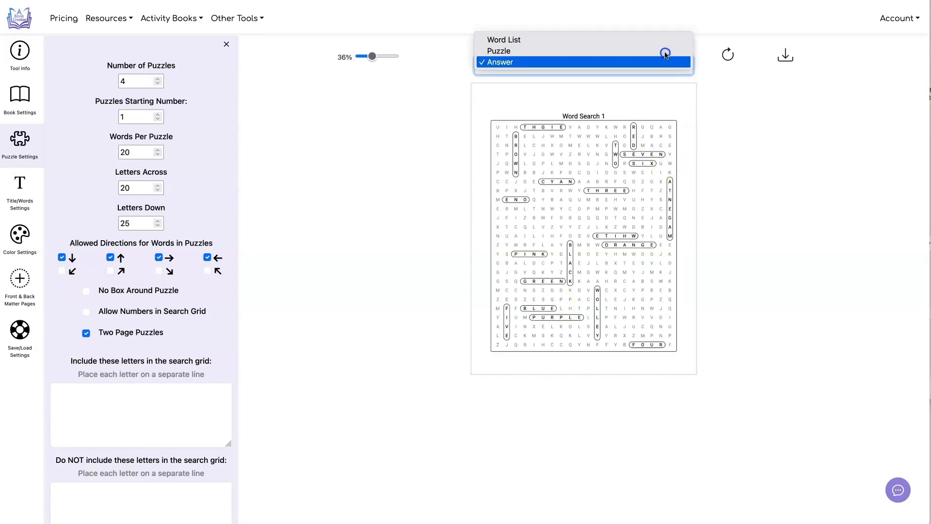
click(665, 39)
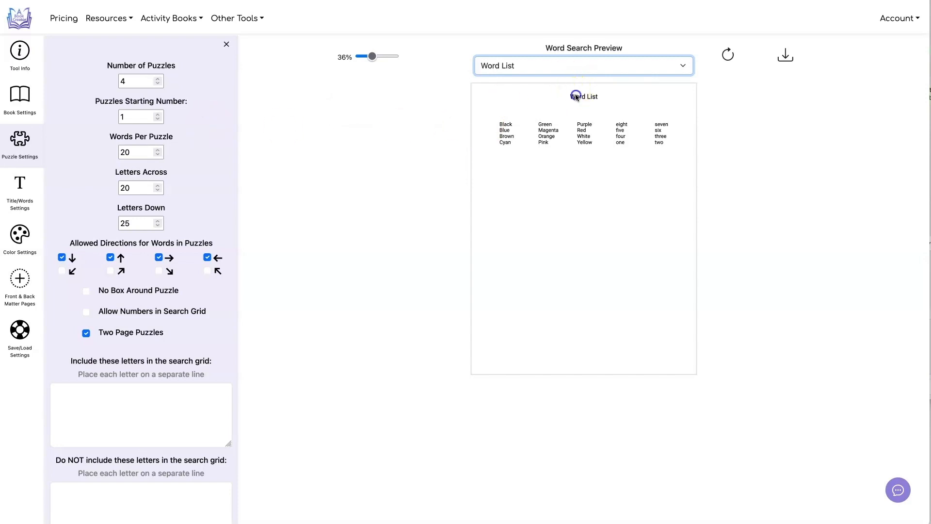
- Set the font size of the title above the word list to 25
click(20, 186)
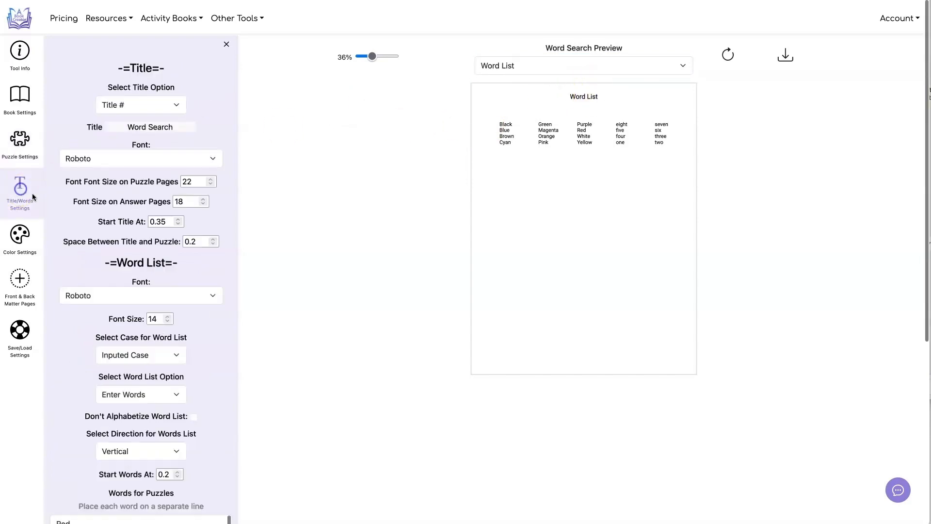
scroll(97, 310, down, 5)
click(173, 422)
click(173, 422)
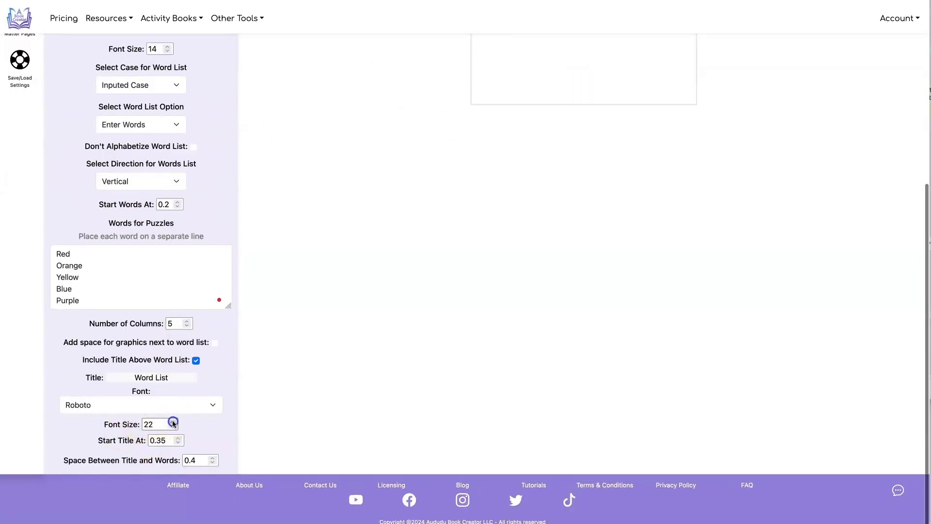
click(173, 423)
- Set the word list's font size to 20
scroll(234, 390, up, 6)
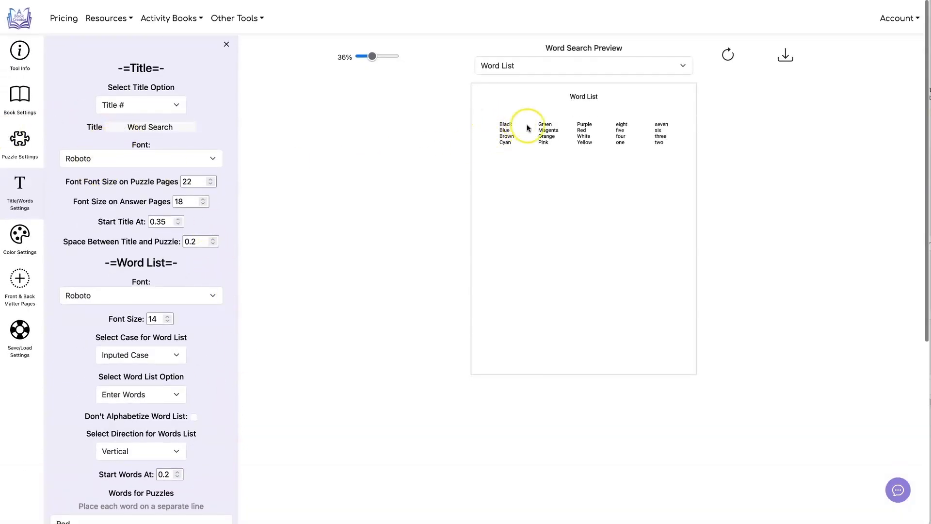
scroll(169, 292, down, 1)
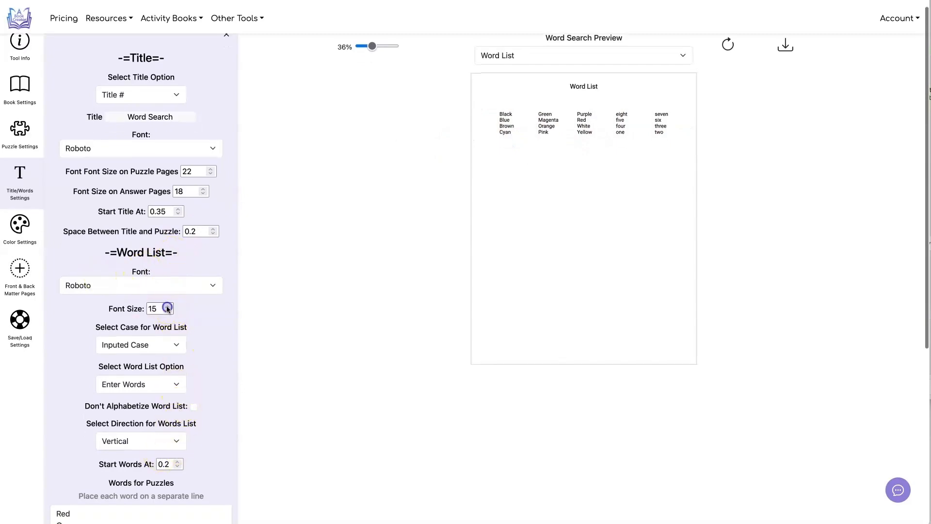
click(167, 307)
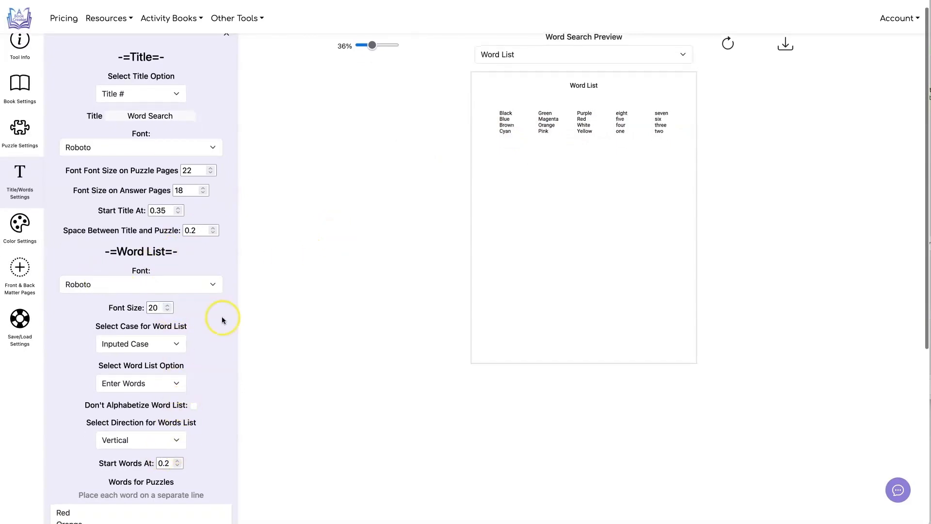
- Set the word list's number of columns to 2 and refresh the preview
scroll(222, 320, down, 5)
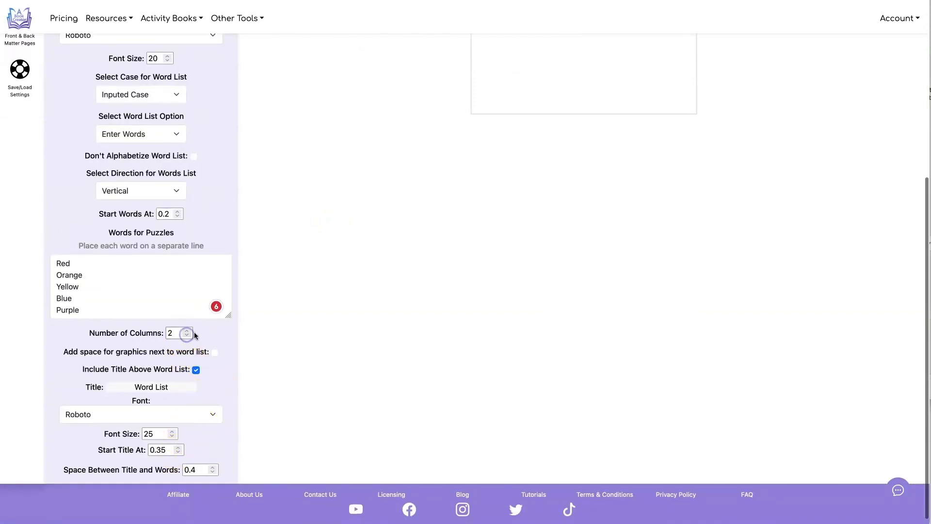
scroll(404, 319, up, 5)
click(728, 53)
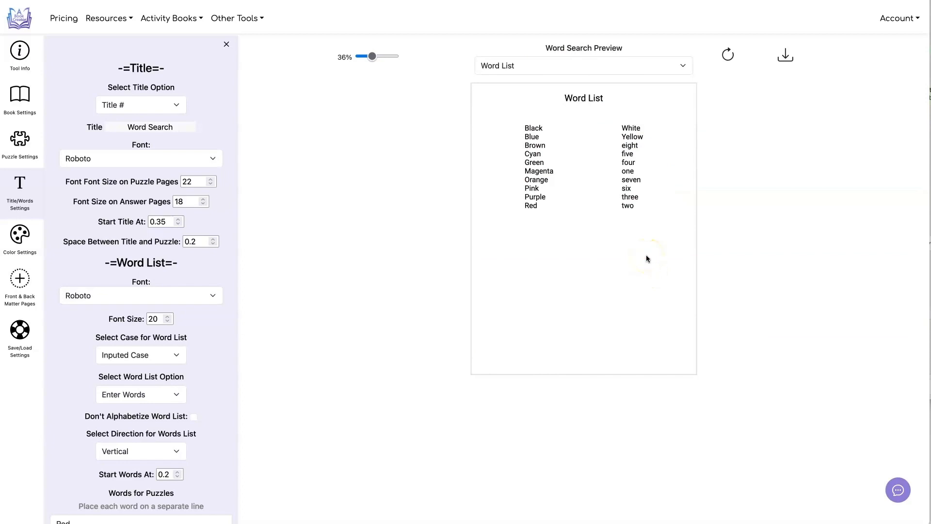
- Check the puzzle and answer pages in the updated preview, then return to the word list page
click(682, 64)
click(678, 71)
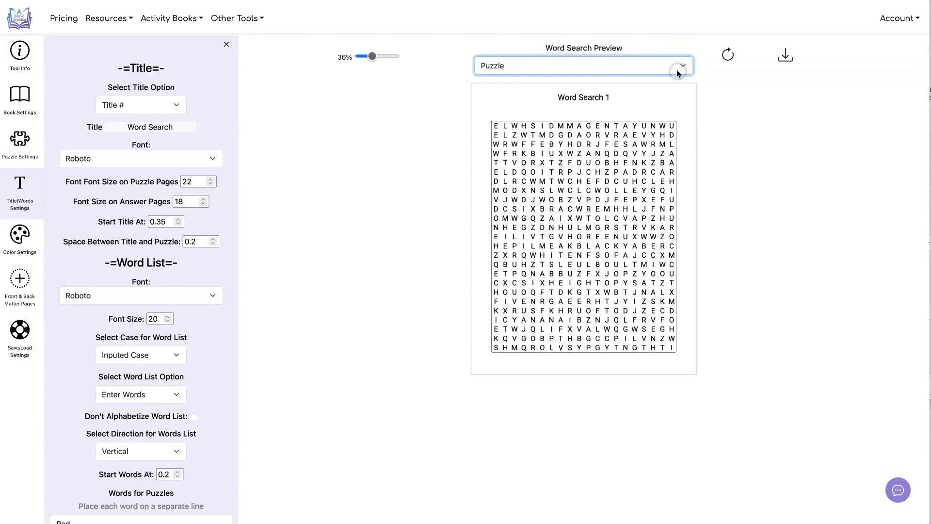
click(652, 65)
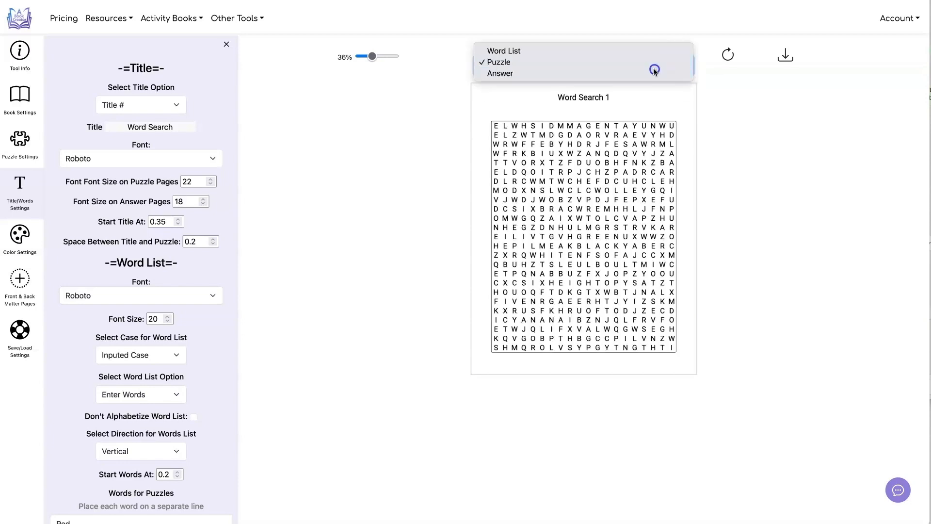
click(654, 69)
click(654, 68)
click(654, 44)
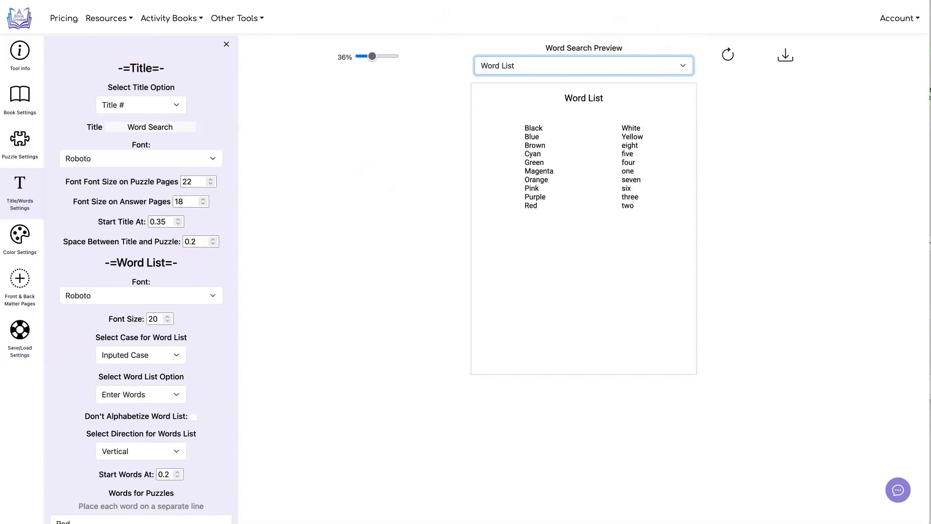
- Save the current settings under the name Two Page and check the list of saved settings
click(18, 329)
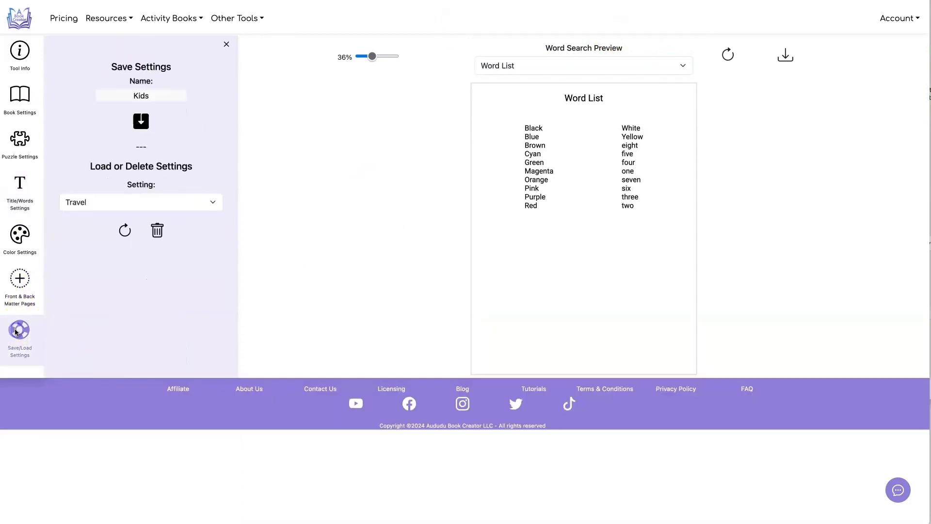
double_click(144, 96)
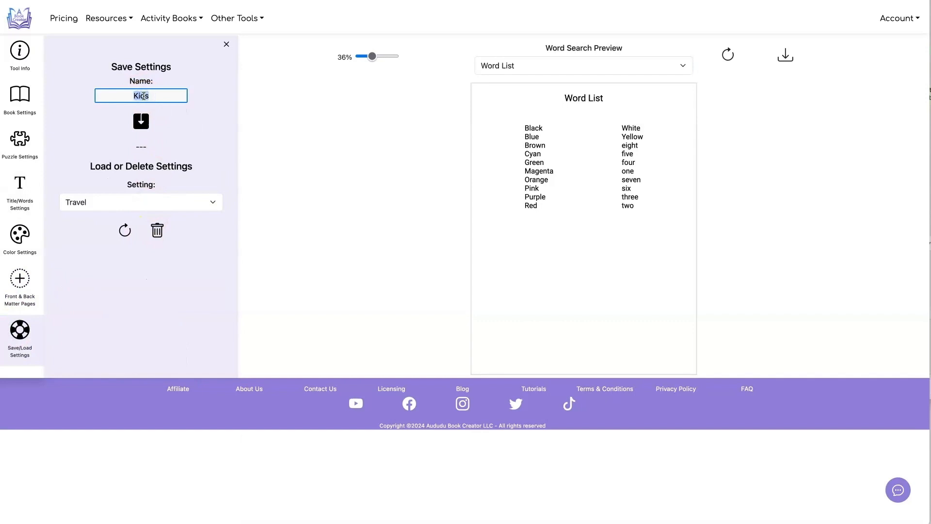
text(Two Page)
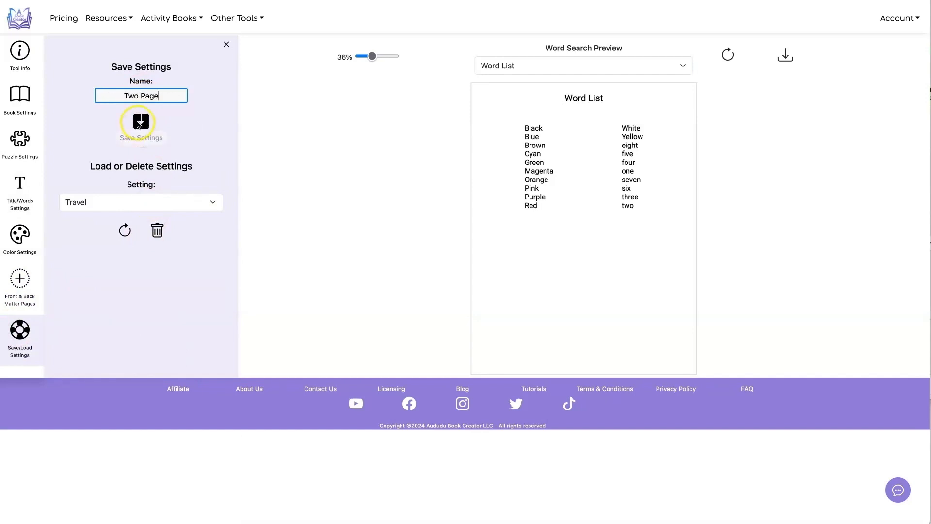
click(141, 122)
click(206, 202)
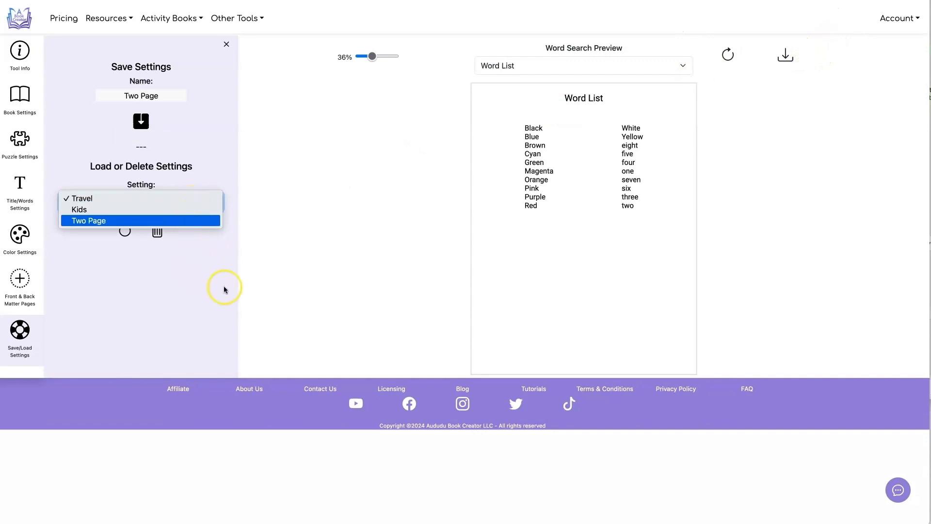
click(264, 250)
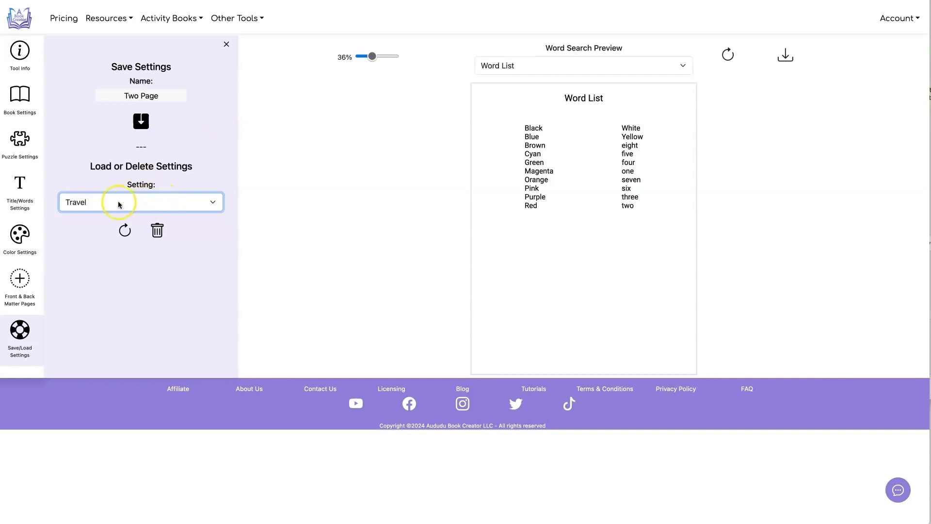
- Load the saved Travel settings
click(99, 203)
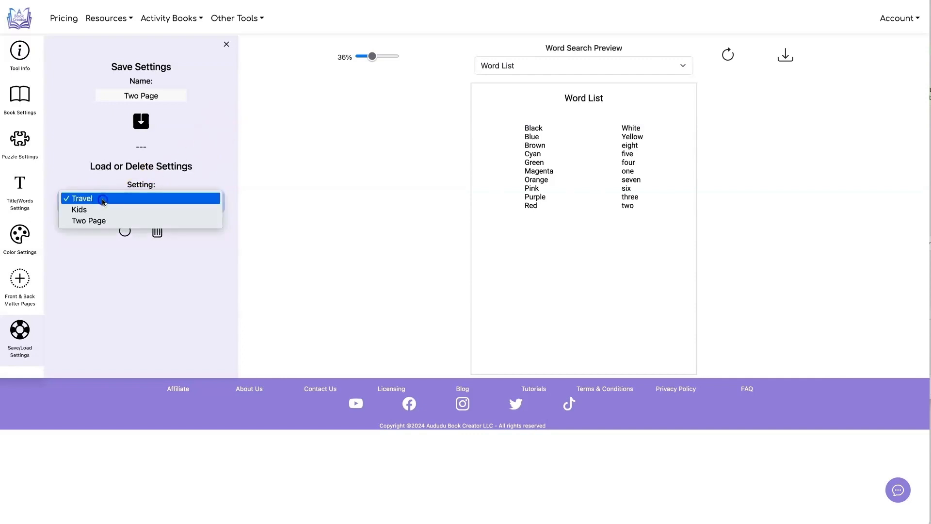
click(103, 199)
click(125, 230)
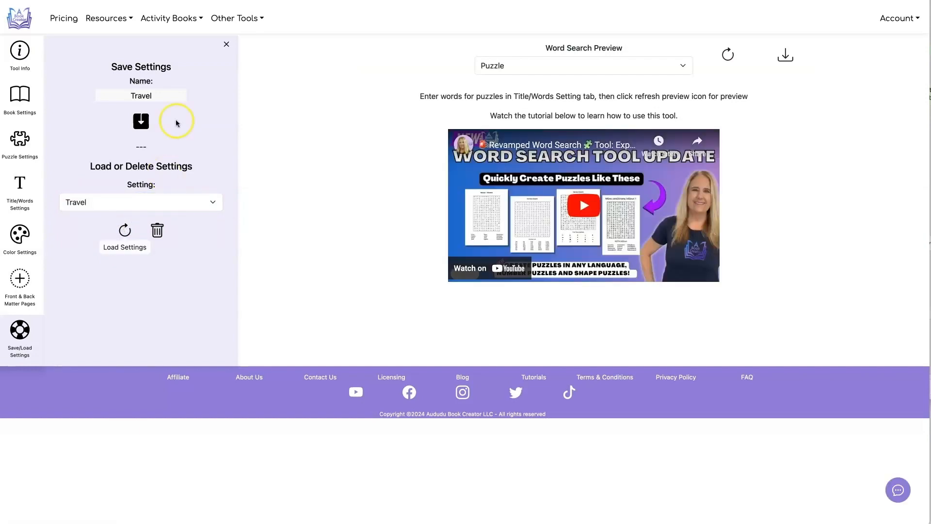
click(148, 95)
drag(148, 95, 118, 95)
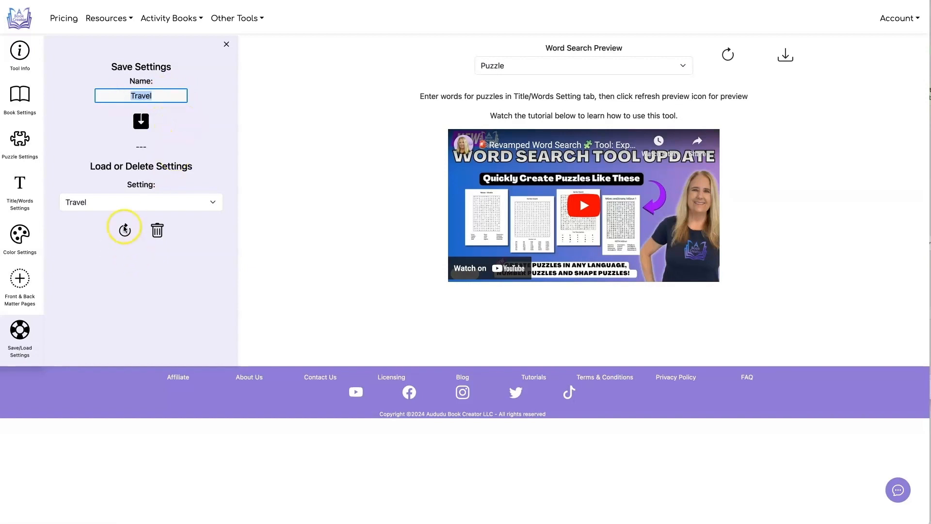
click(159, 98)
drag(145, 96, 126, 96)
click(168, 118)
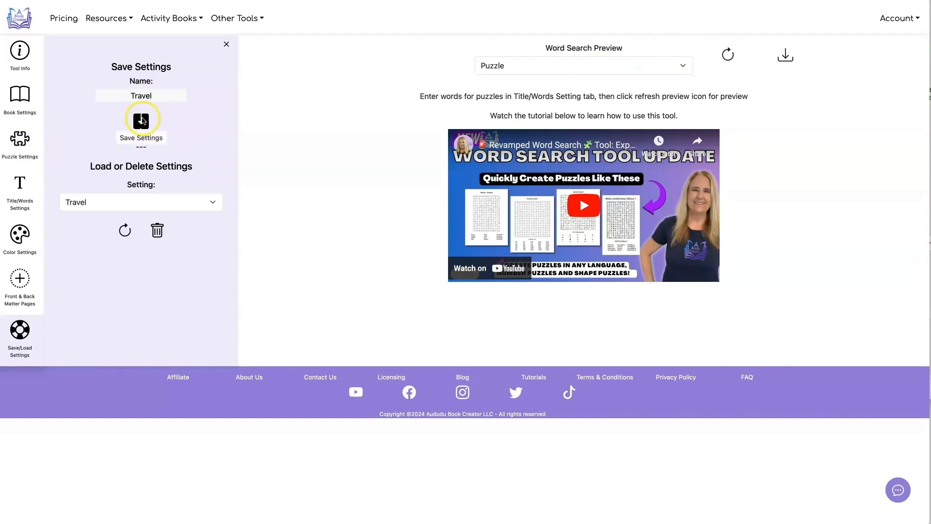
- Refresh the preview for the Travel settings and reduce its zoom to 29% to view the whole page
click(728, 54)
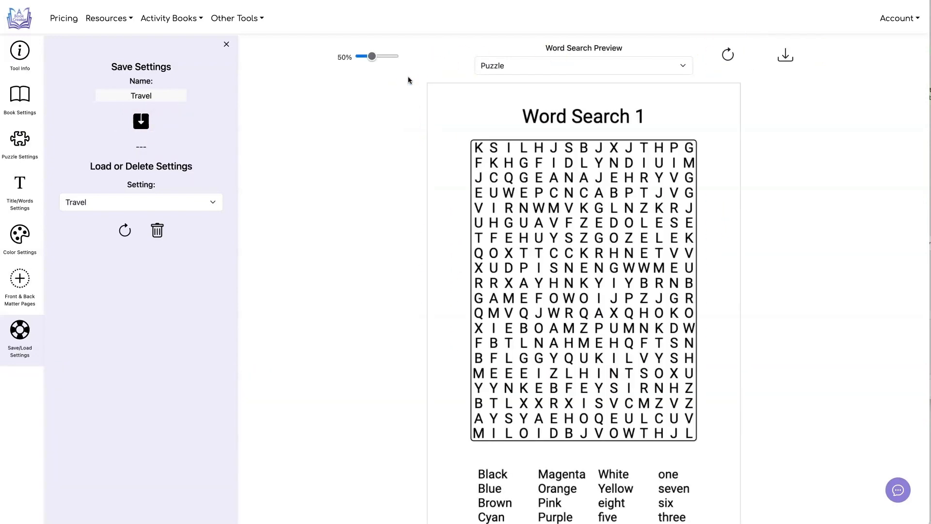
drag(372, 56, 370, 57)
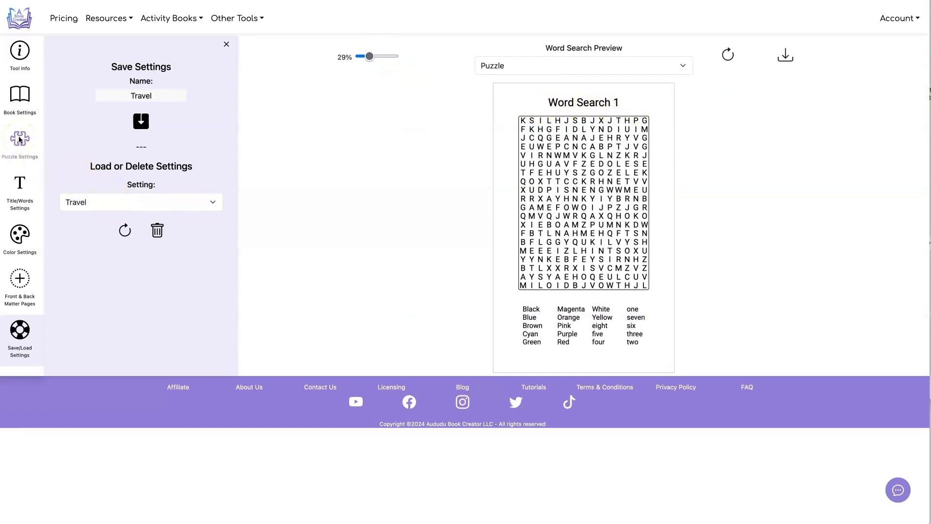
- Set the puzzle title's font to Pacifico
click(19, 184)
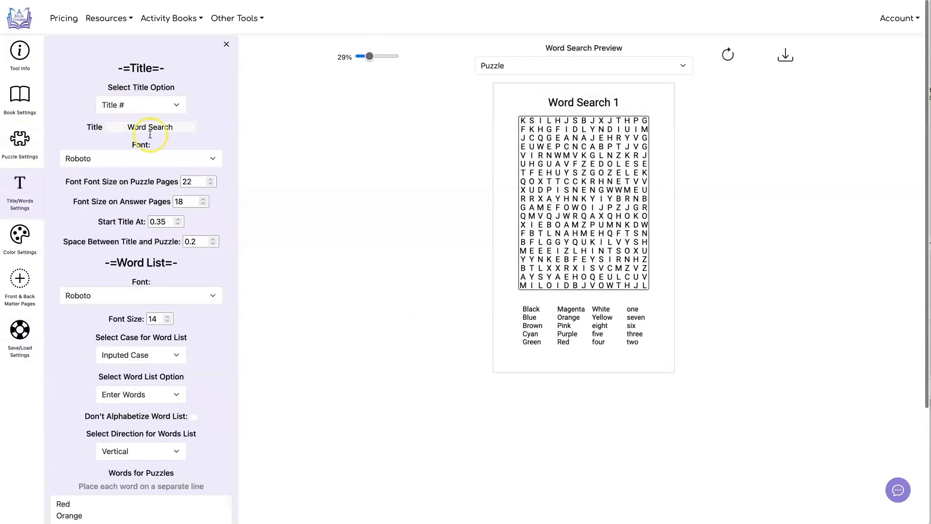
click(208, 159)
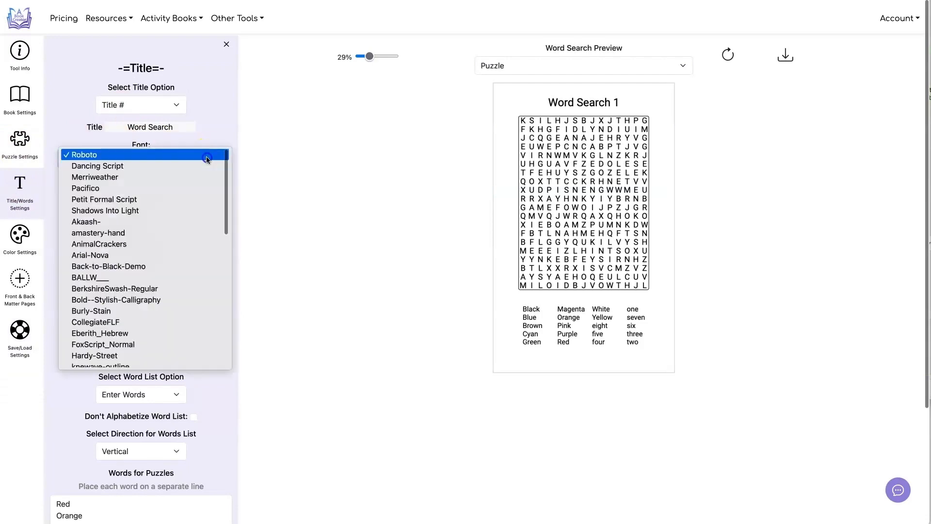
click(211, 189)
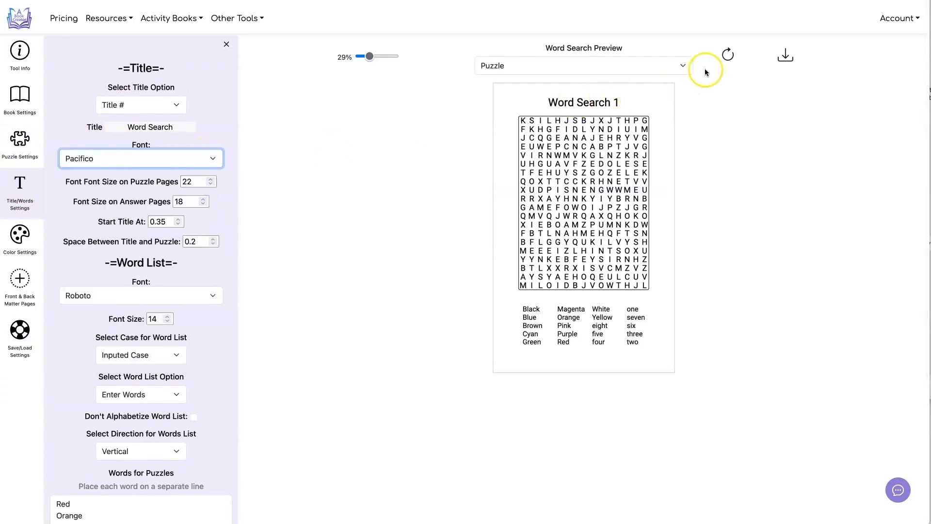
- Include a title above the word list and refresh the puzzle preview
scroll(205, 71, down, 5)
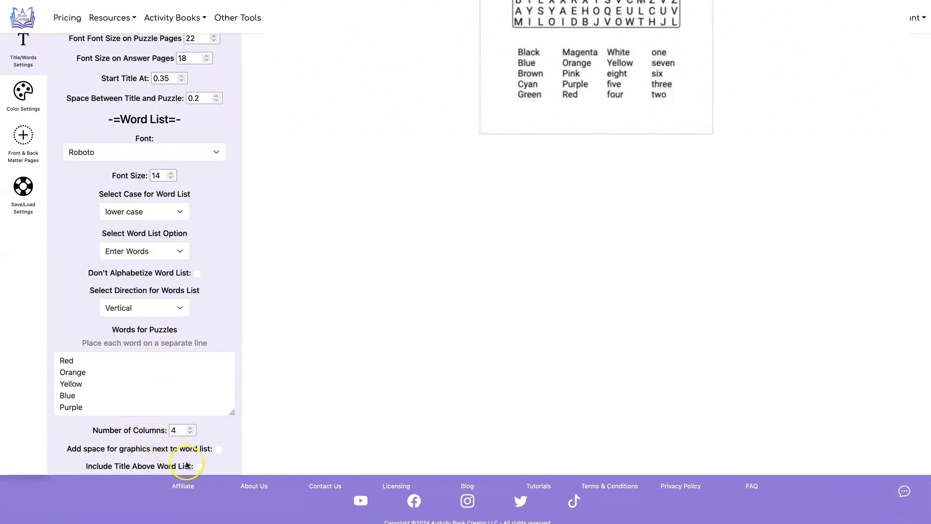
click(199, 462)
scroll(208, 451, down, 3)
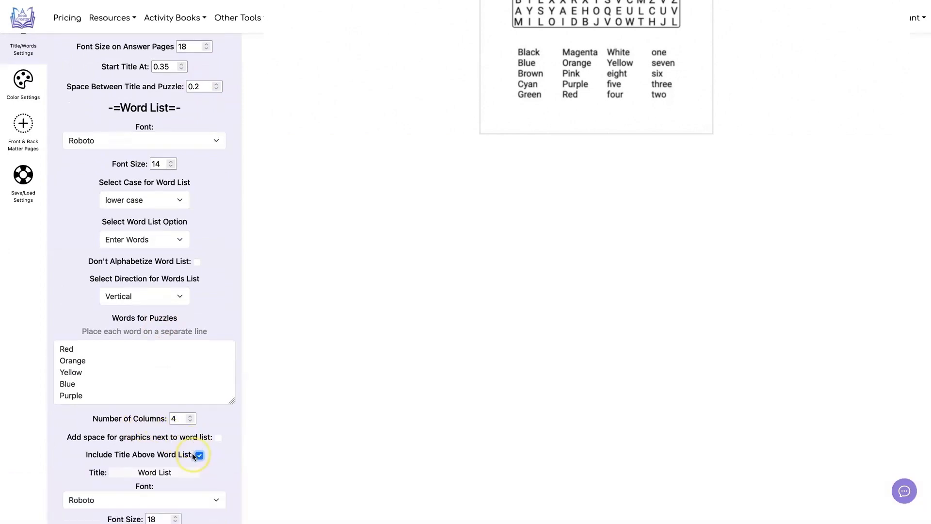
scroll(194, 451, up, 7)
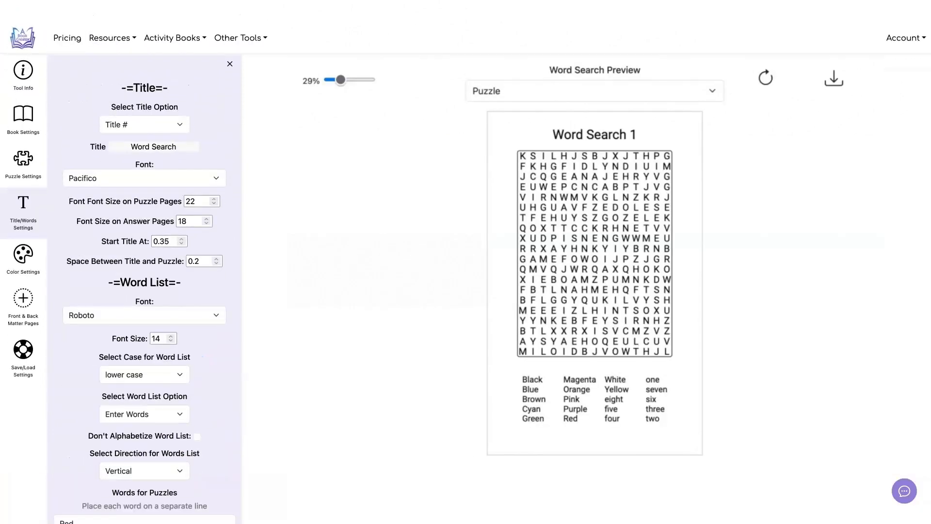
click(732, 52)
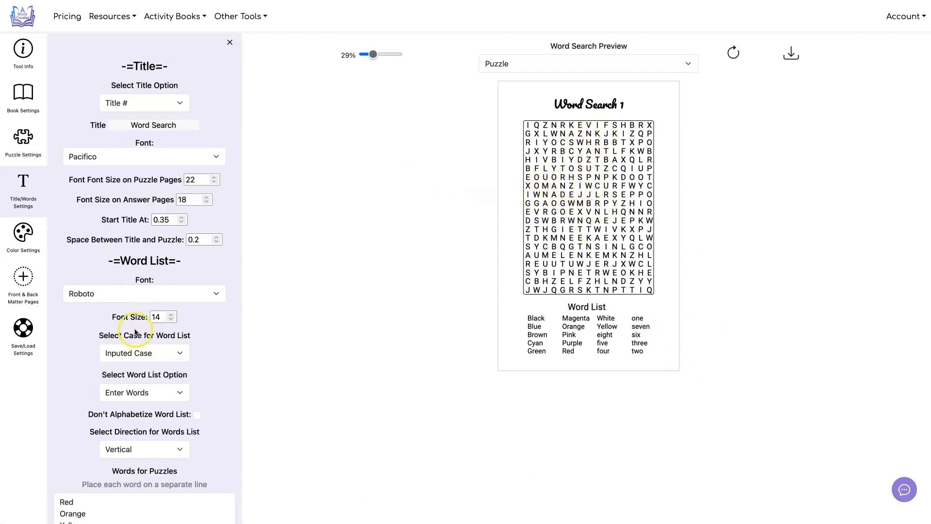
- Set the letter case of the puzzles to lower case
click(25, 141)
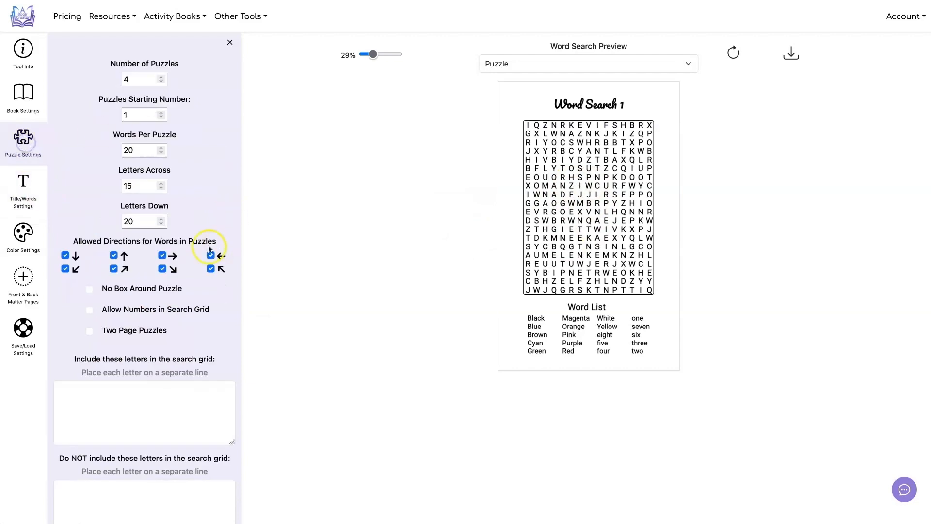
scroll(184, 388, down, 4)
click(177, 374)
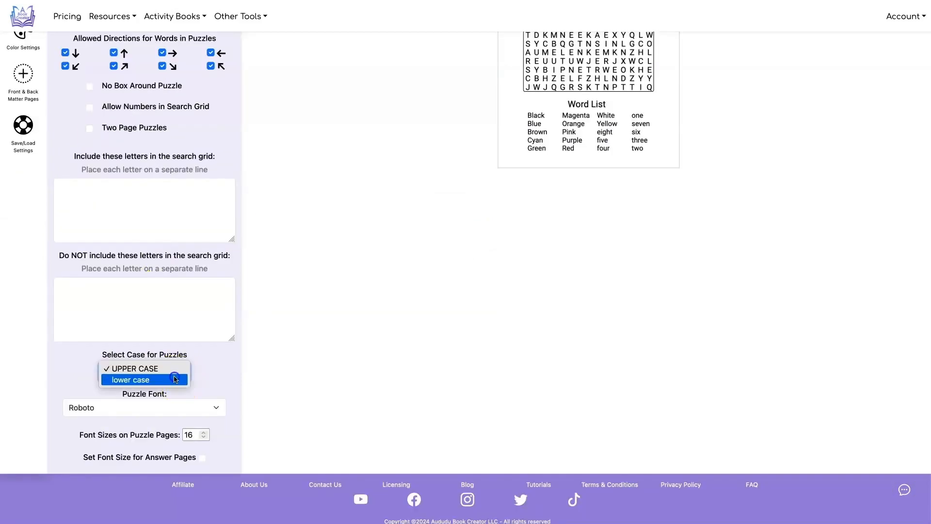
click(176, 380)
scroll(168, 253, up, 5)
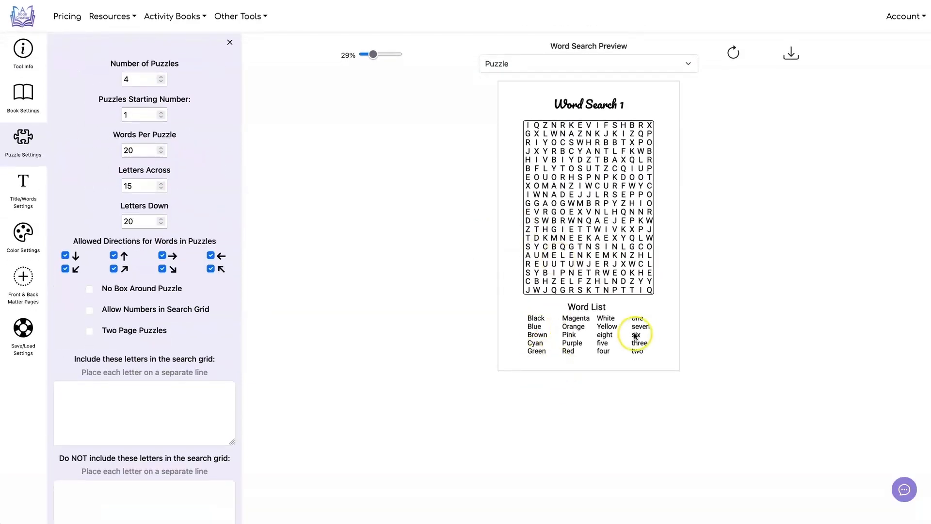
- Set the word list's case to lower case and refresh the puzzle preview
click(23, 186)
scroll(111, 208, down, 3)
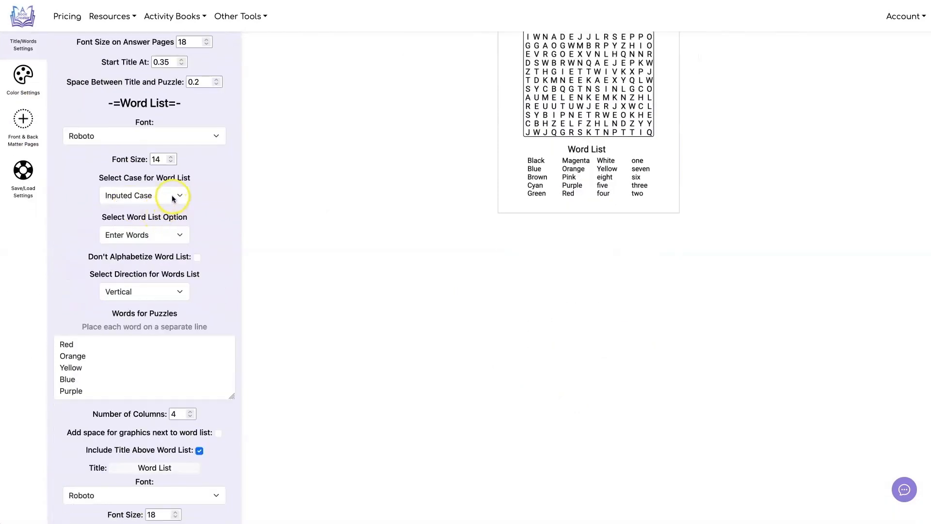
click(173, 195)
click(173, 213)
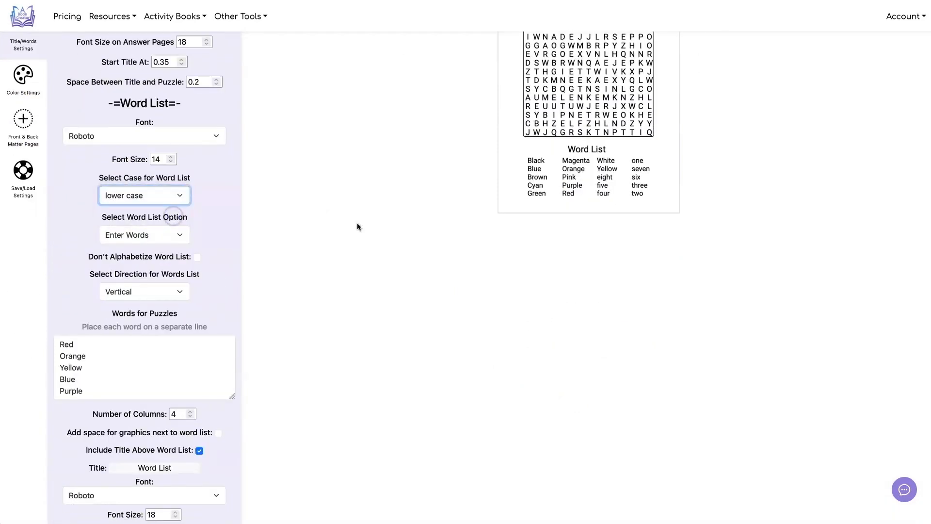
scroll(465, 228, up, 3)
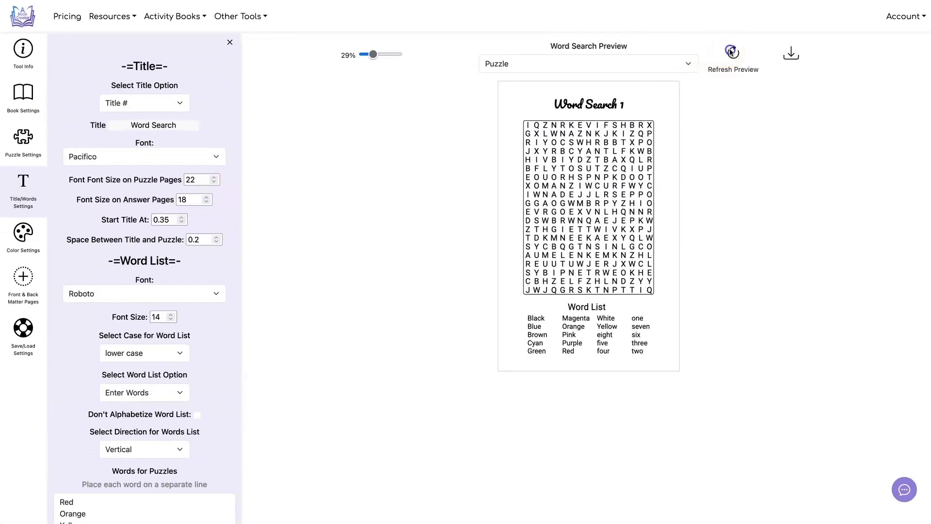
click(733, 52)
- Preview the answer page and save the changed settings under the name Travel
click(676, 63)
click(676, 71)
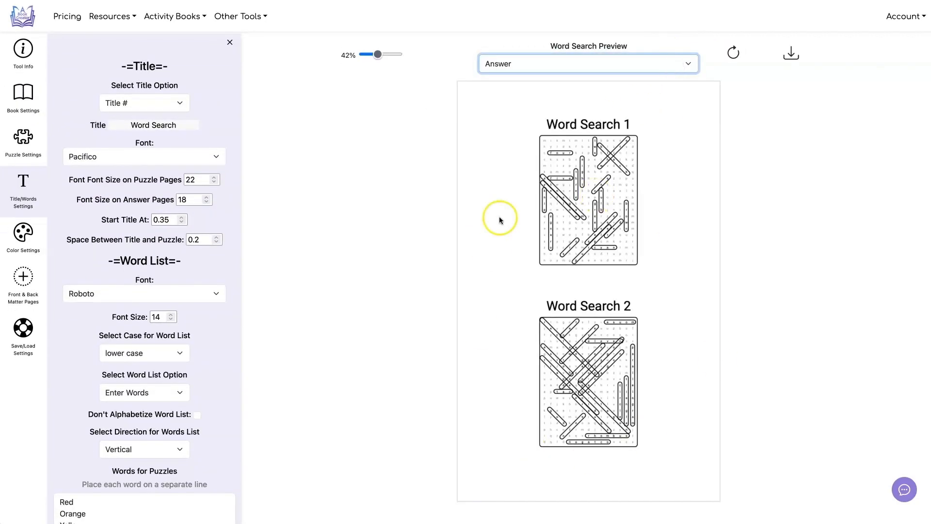
click(27, 325)
click(162, 68)
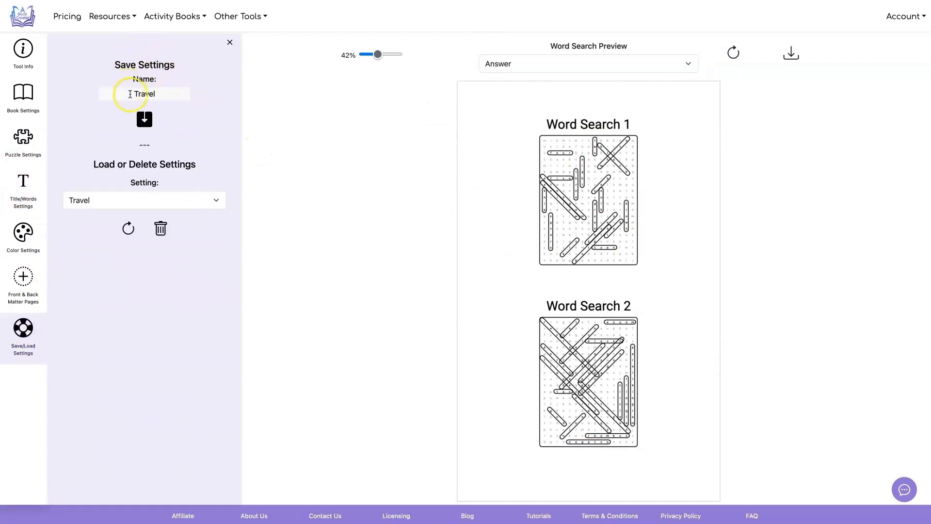
click(144, 120)
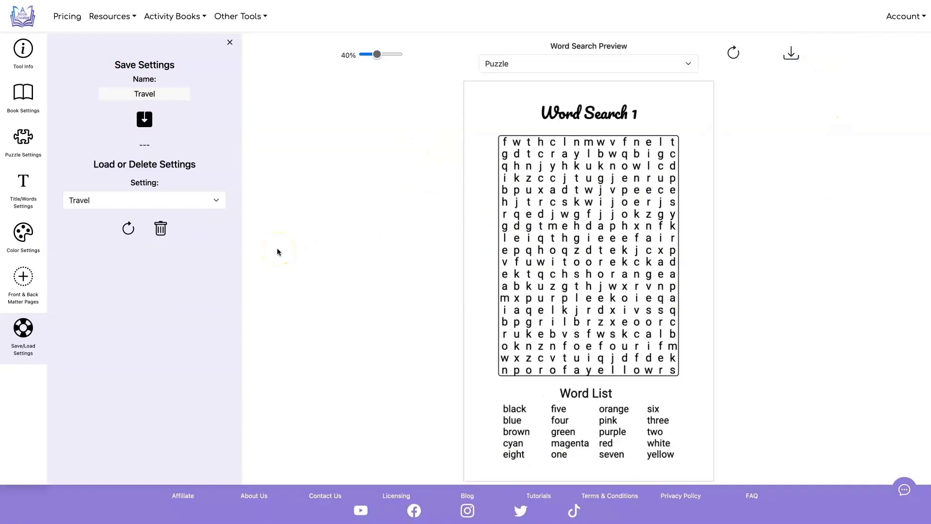
- Set the book's standard trim size to 8.25" X 8.25"
click(23, 97)
click(125, 82)
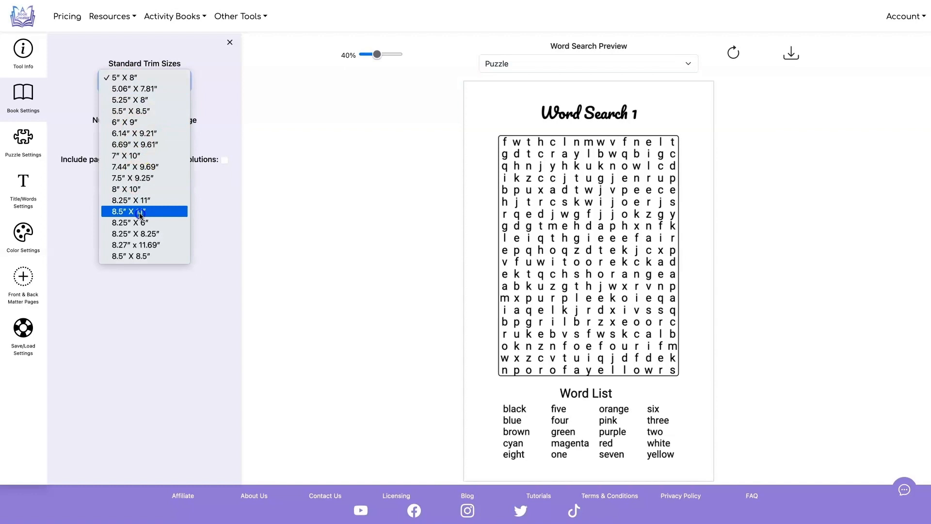
click(141, 236)
- Save the current settings under the new name Square
click(22, 328)
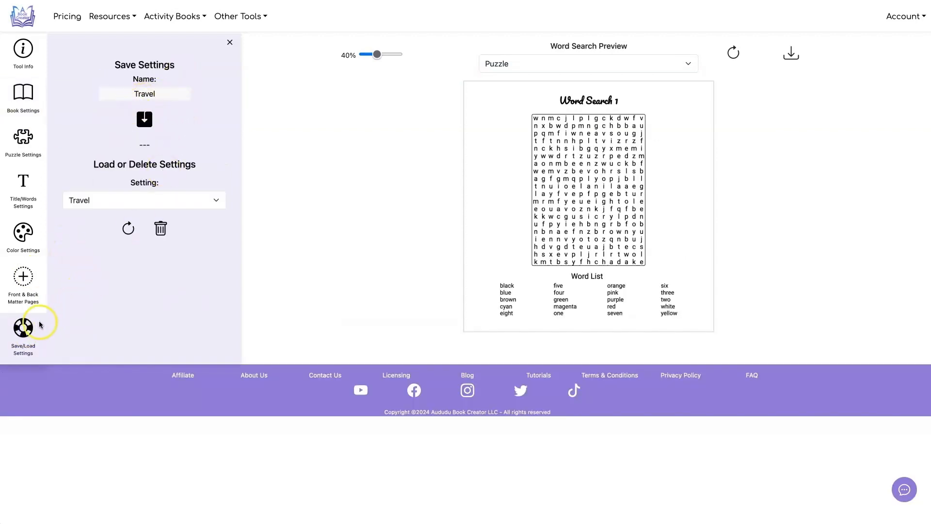
double_click(150, 94)
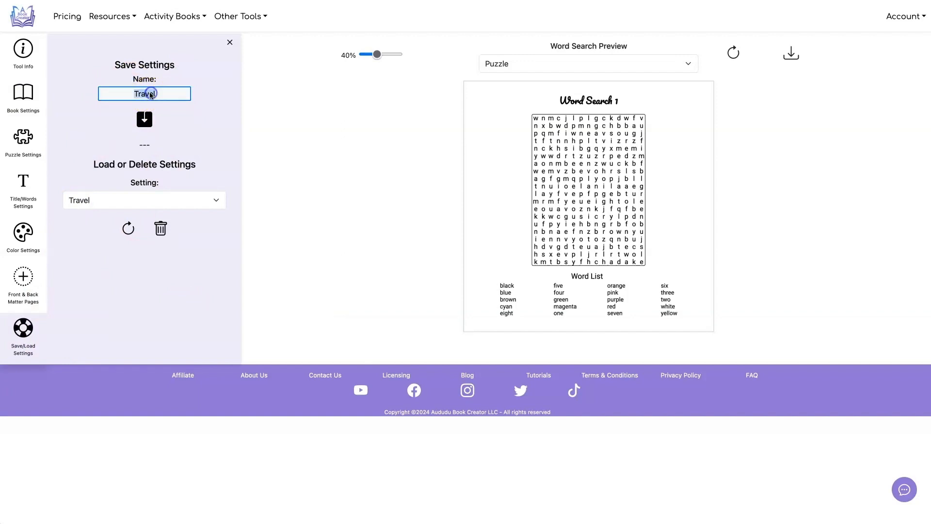
text(Square)
key(Return)
- Load the saved Kids settings and refresh the puzzle preview
click(218, 199)
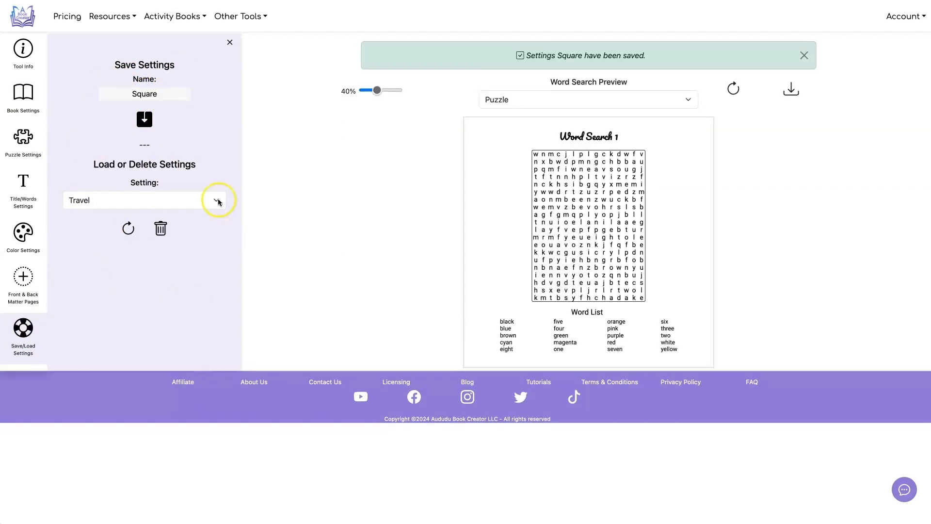
click(208, 205)
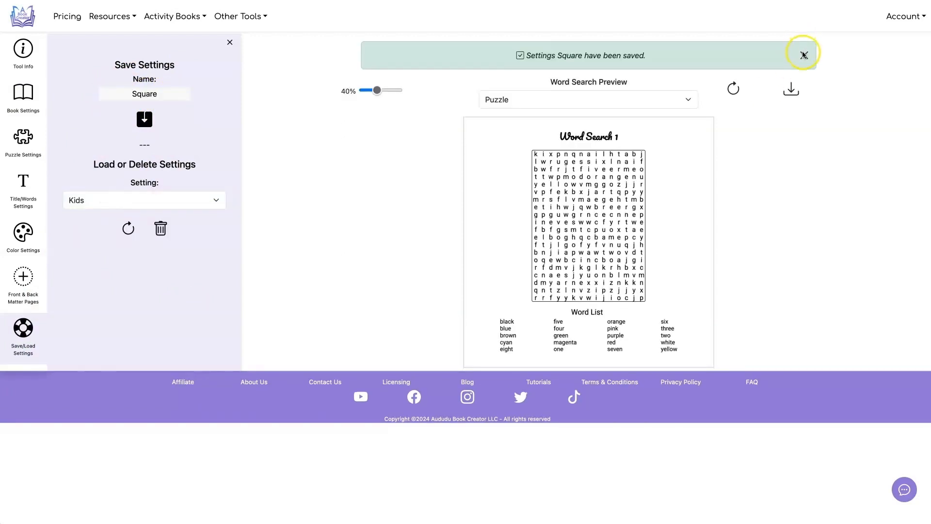
click(129, 226)
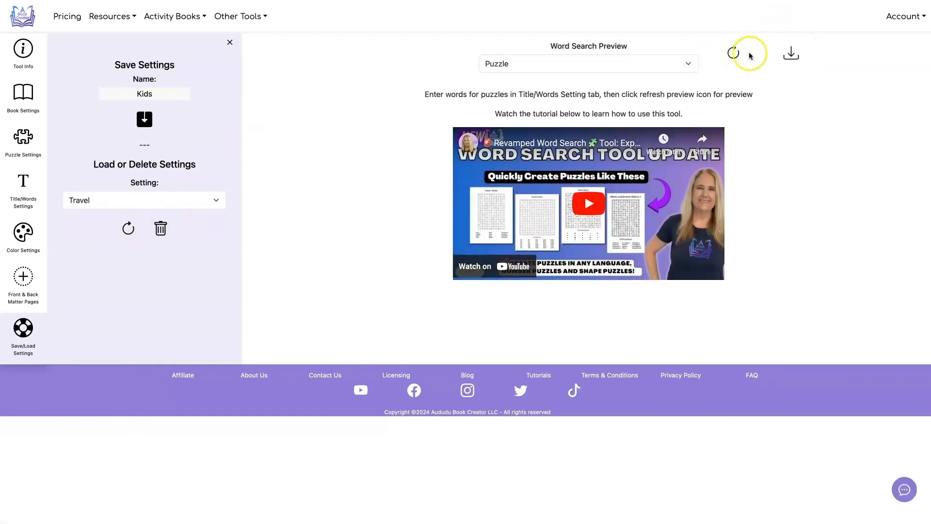
click(749, 55)
- Load the saved Square settings and refresh the puzzle preview
click(186, 204)
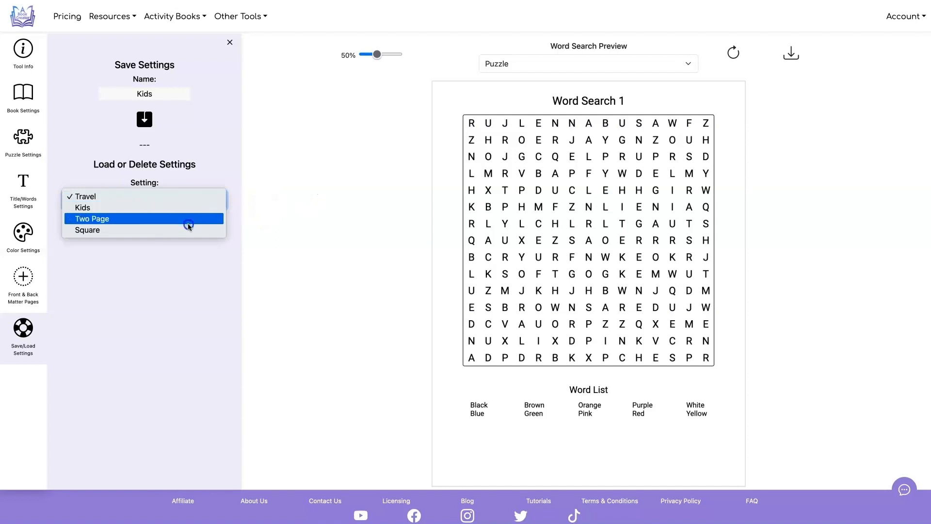
click(187, 230)
click(736, 51)
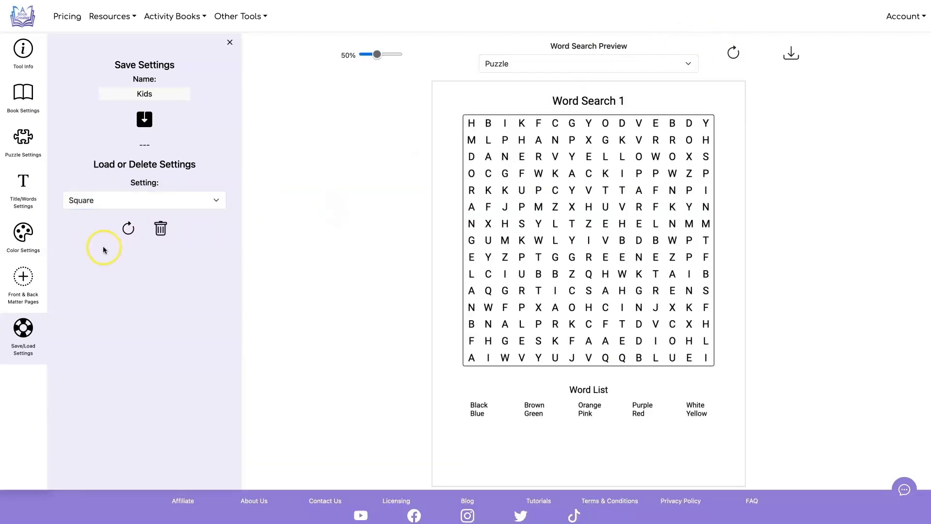
click(128, 228)
- Delete the saved Square settings and choose Travel from the remaining saved settings
click(192, 200)
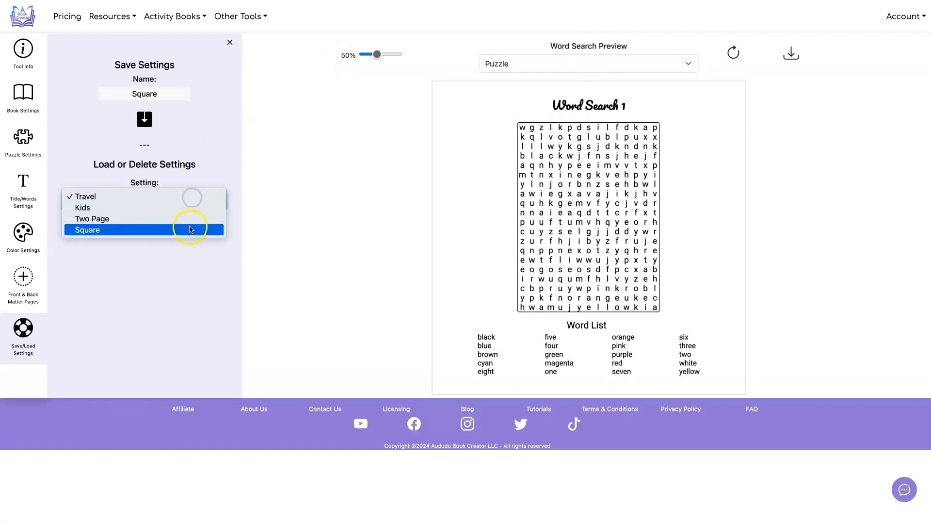
click(190, 230)
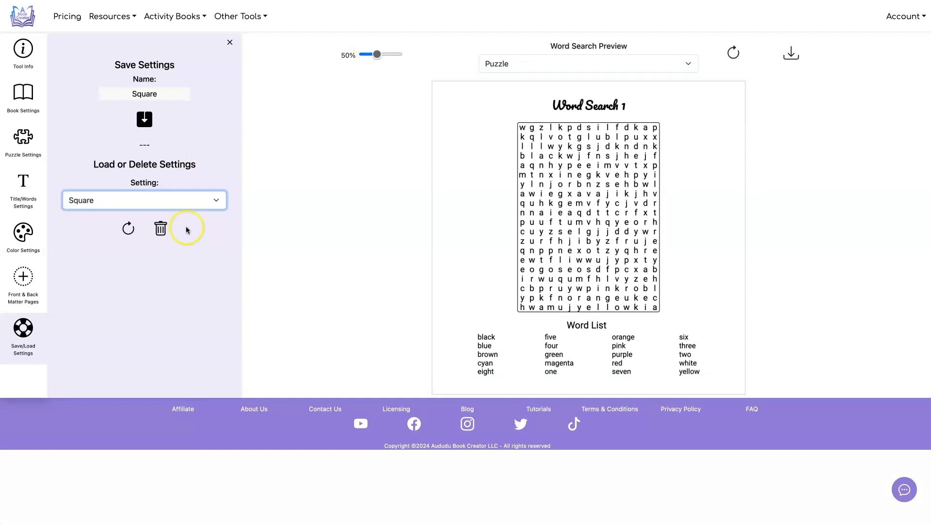
click(161, 229)
click(201, 200)
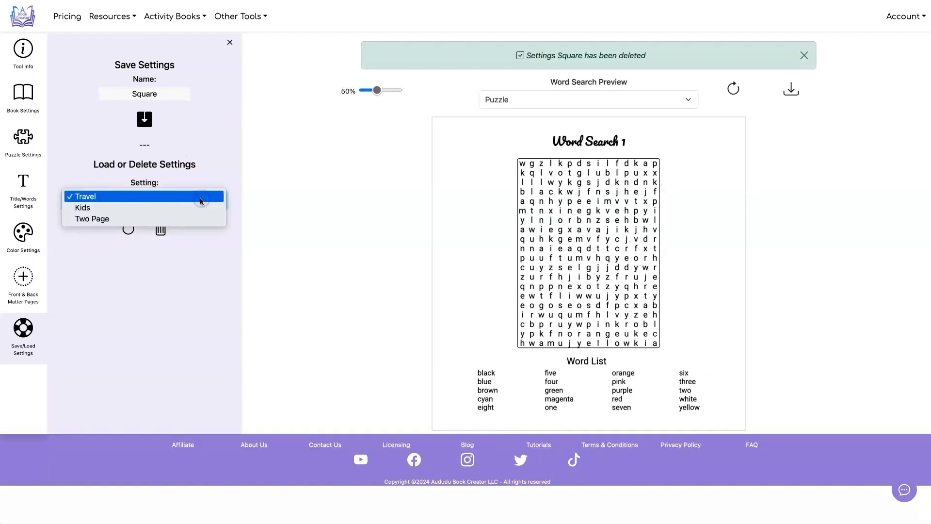
click(202, 196)
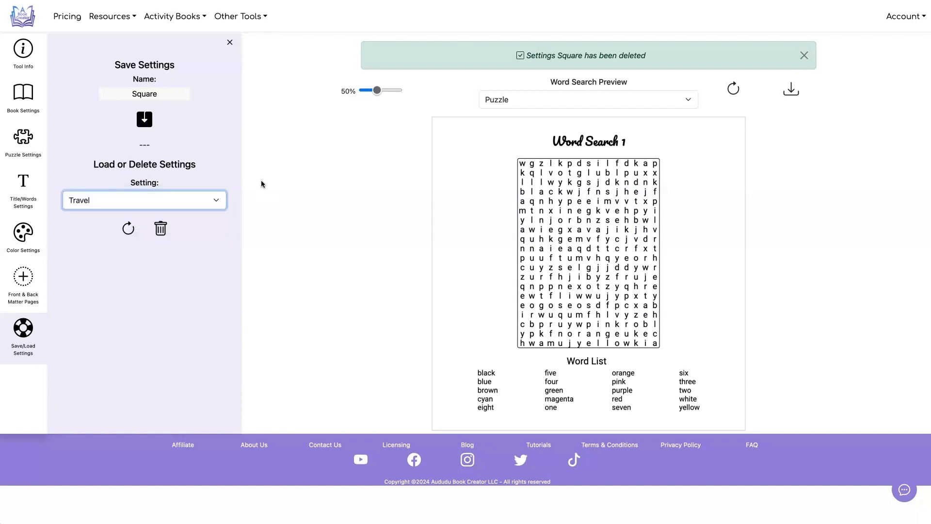